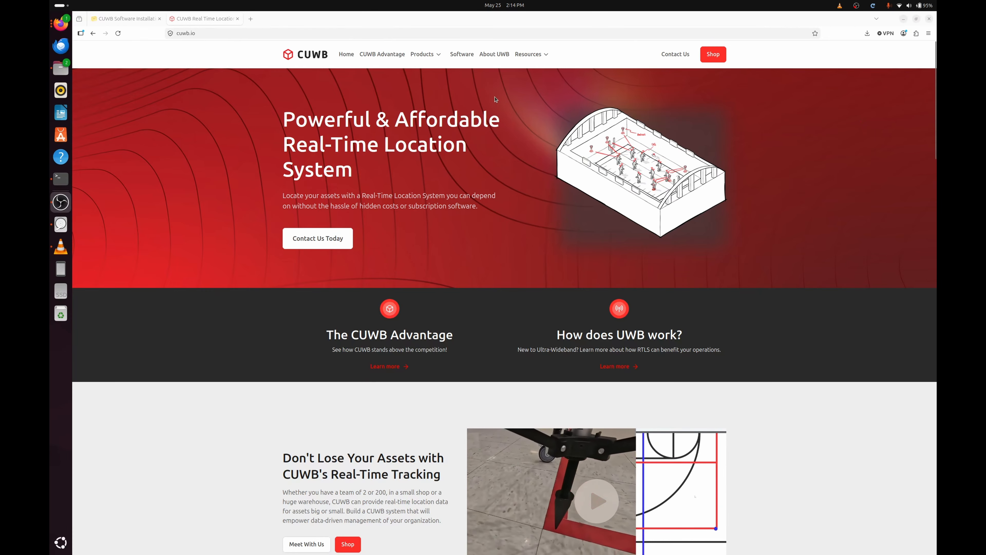
Open the CUWB software download page and review the PPA install instructions and the Direct Download v5.1.x package table
click(462, 54)
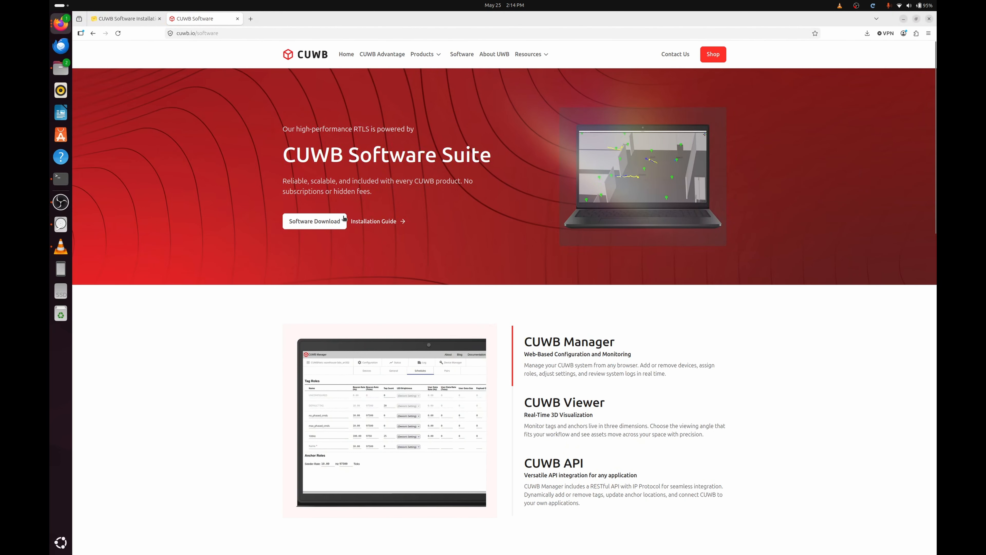
click(335, 222)
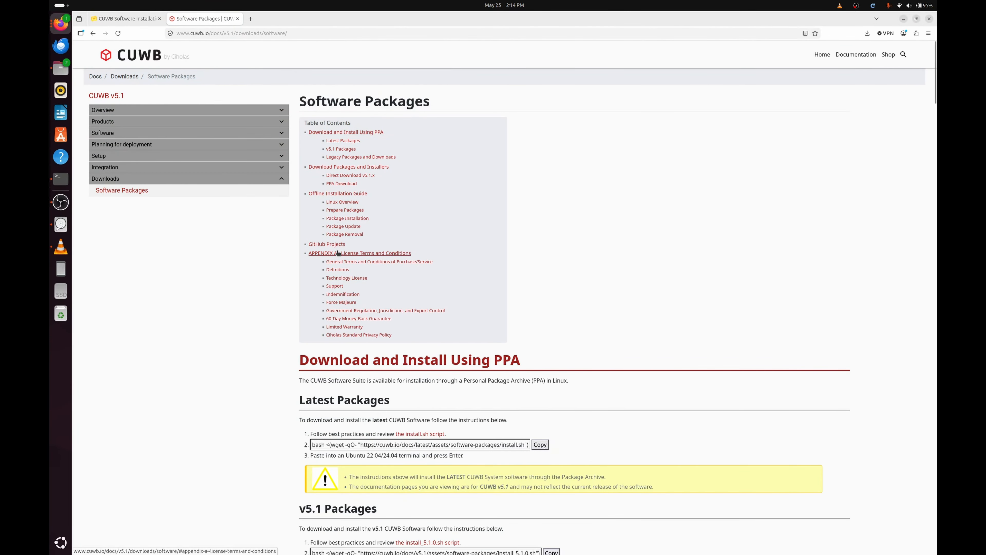
scroll(337, 252, down, 3)
scroll(336, 255, down, 3)
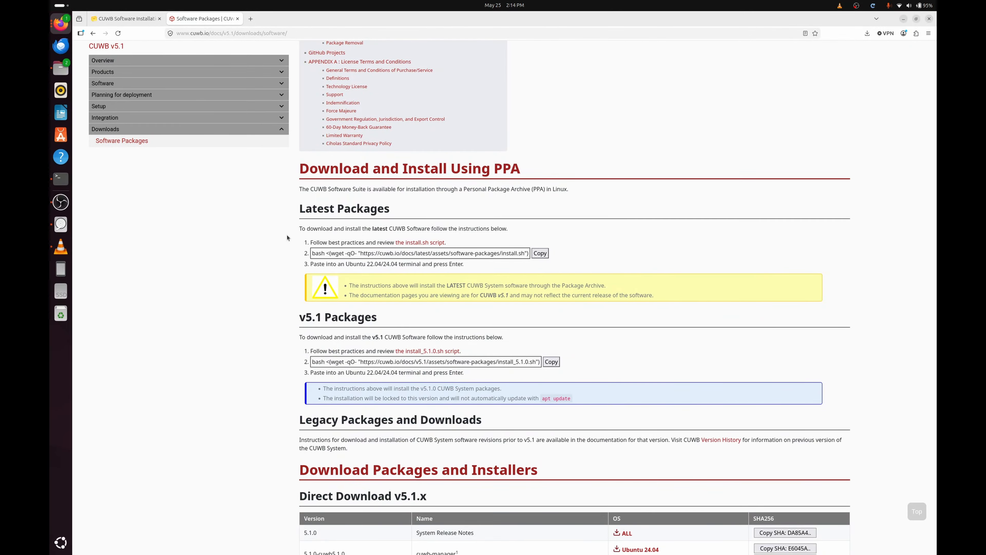
key(ctrl)
scroll(288, 238, down, 9)
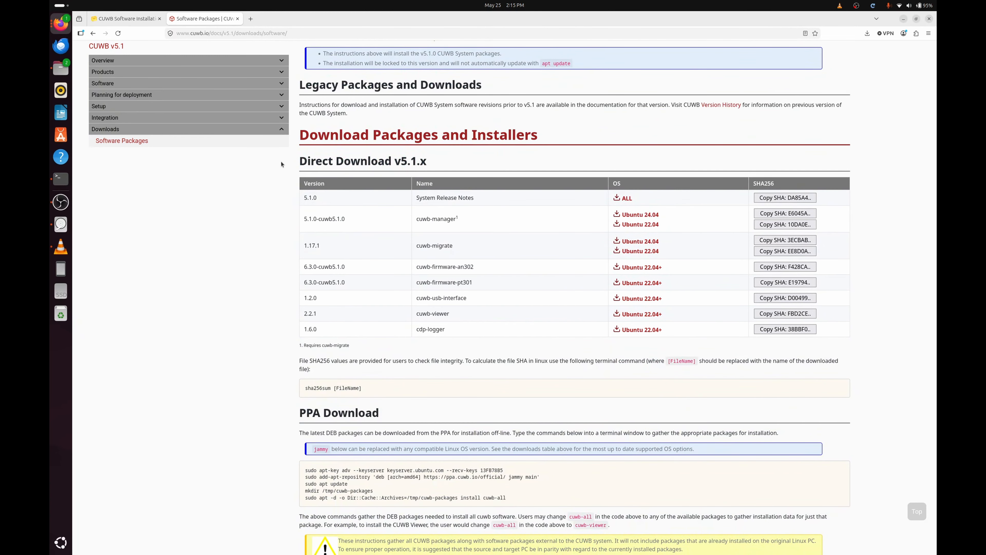
key(ctrl)
Switch to the terminal and list the package files in the cuwb-debs directory
click(61, 179)
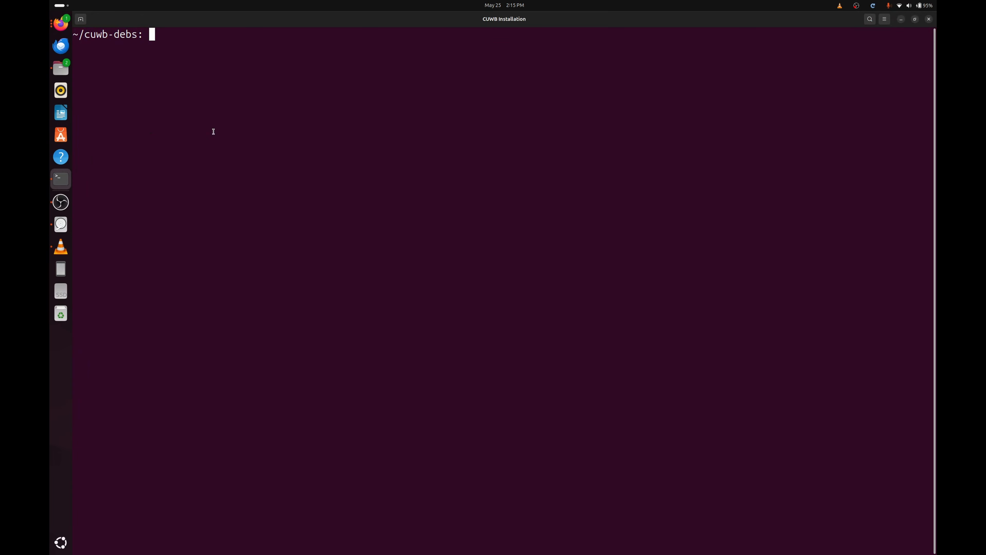
text(ls)
key(Return)
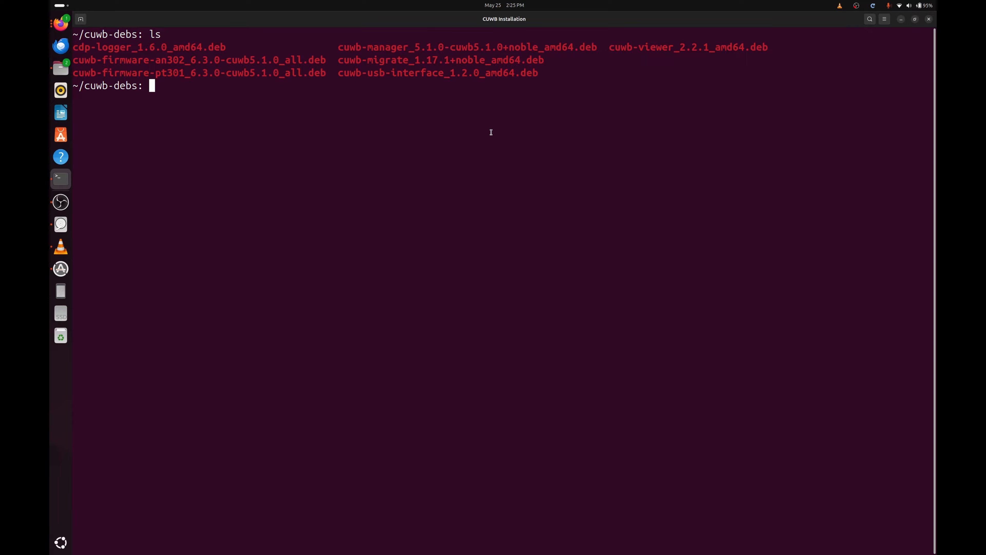
Install the local package cuwb-migrate_1.17.1+noble_amd64.deb with sudo apt install
text(sudo apt install ./cuwb-mi)
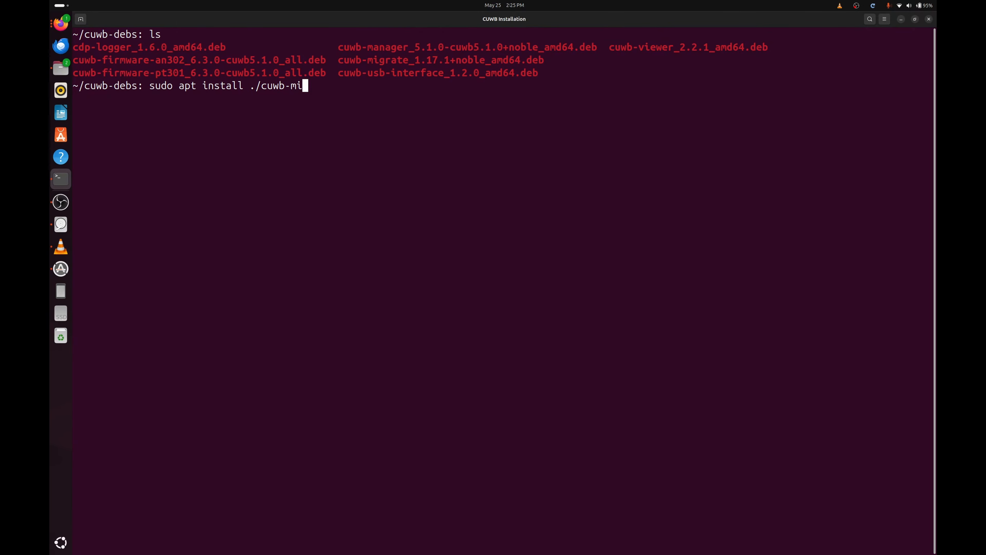
key(Tab)
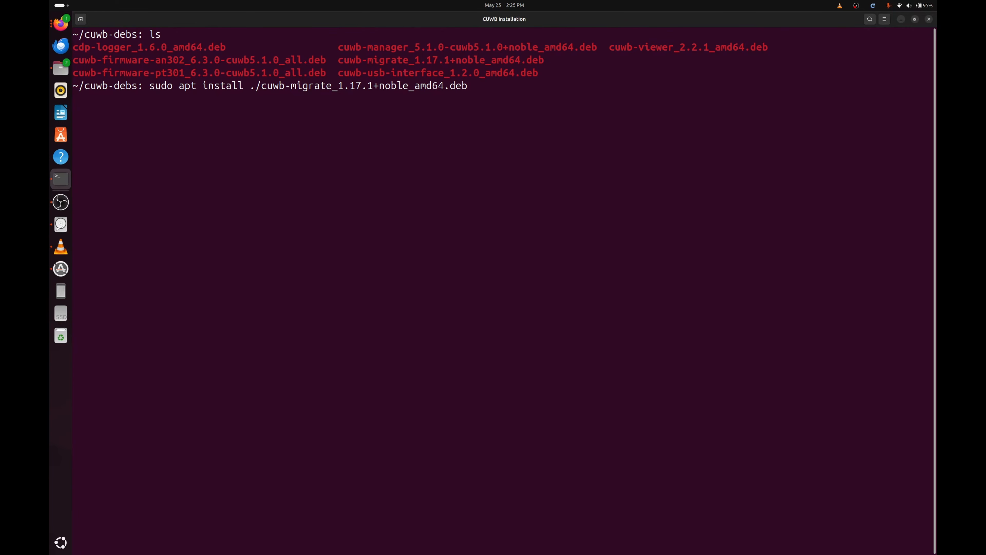
key(Return)
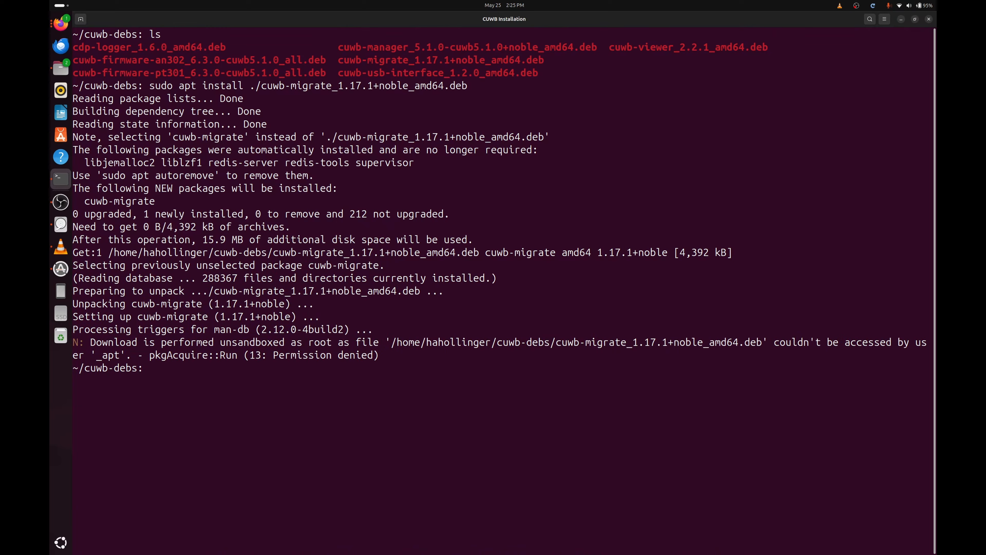
Install the local package cuwb-manager_5.1.0-cuwb5.1.0+noble_amd64.deb with sudo apt install, agreeing to continue with its additional packages
text(sudo apt install ./cuwb-ma)
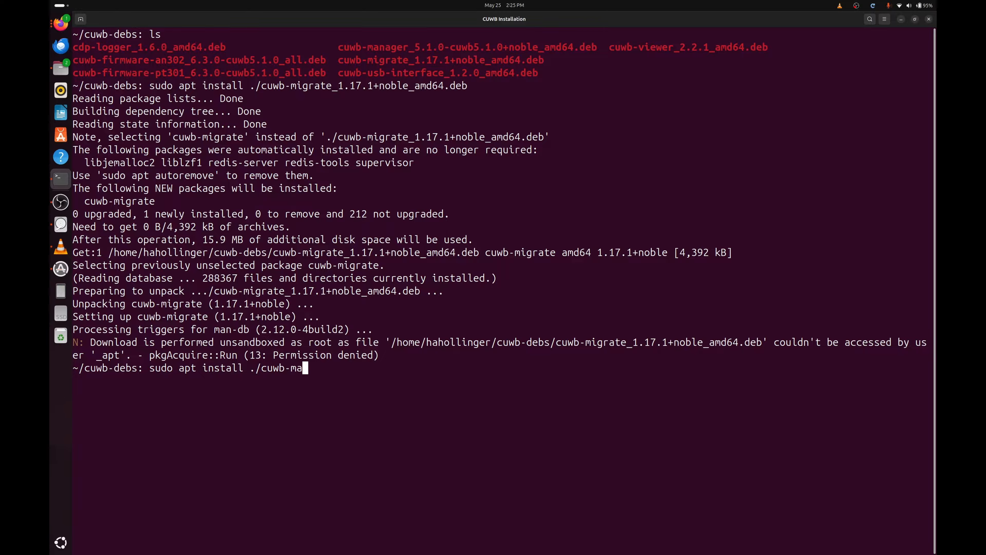
key(Tab)
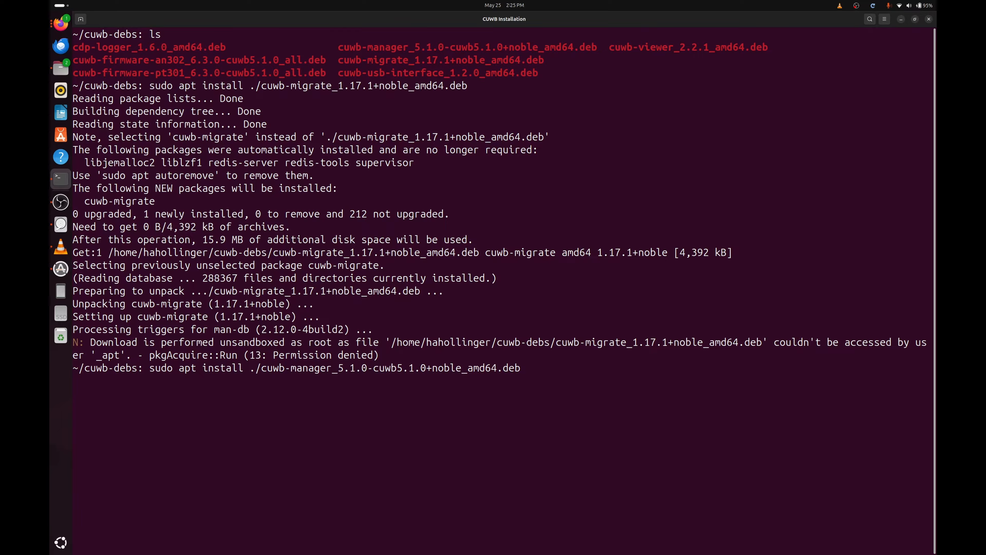
key(Return)
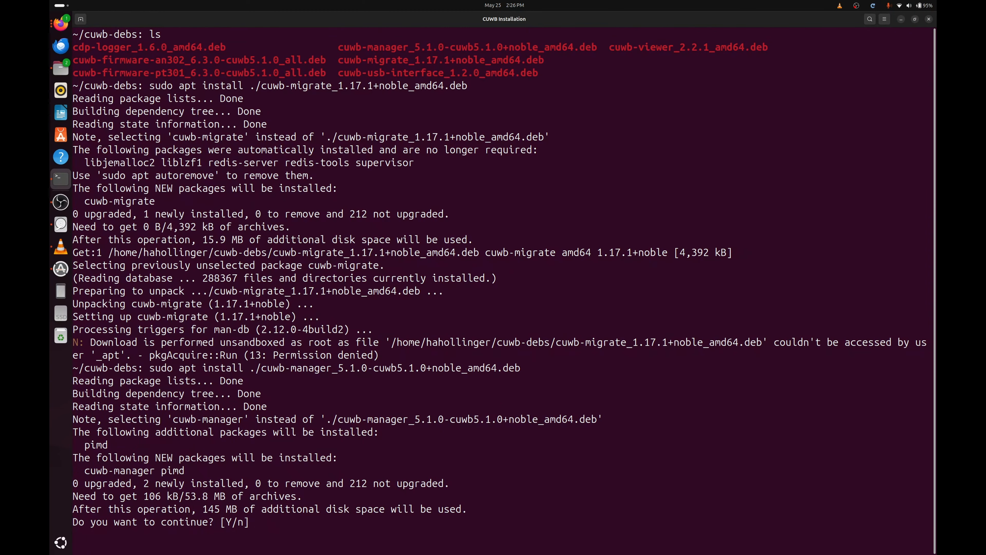
key(Return)
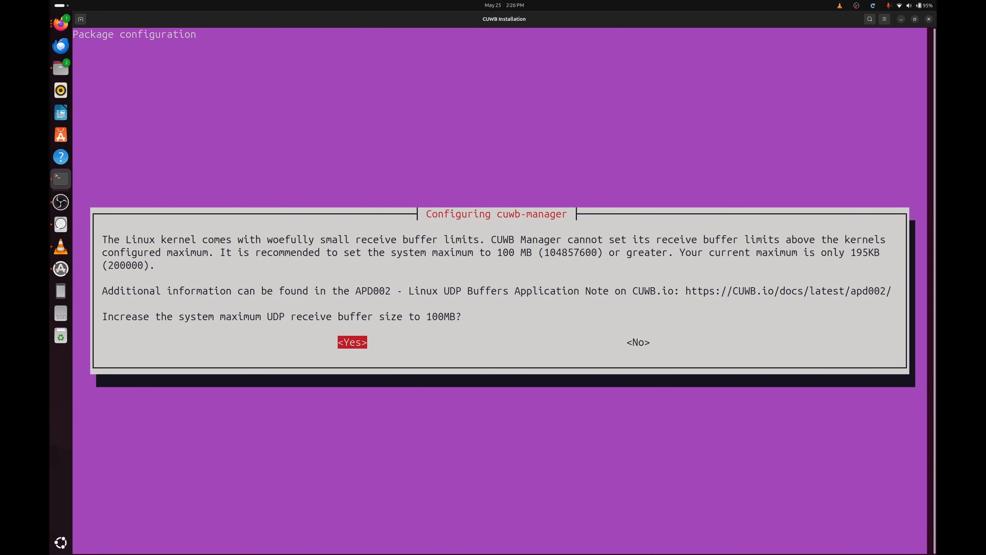
Configure cuwb-manager with a 100MB maximum UDP receive buffer, the default ports and IP multicasting enabled
key(Return)
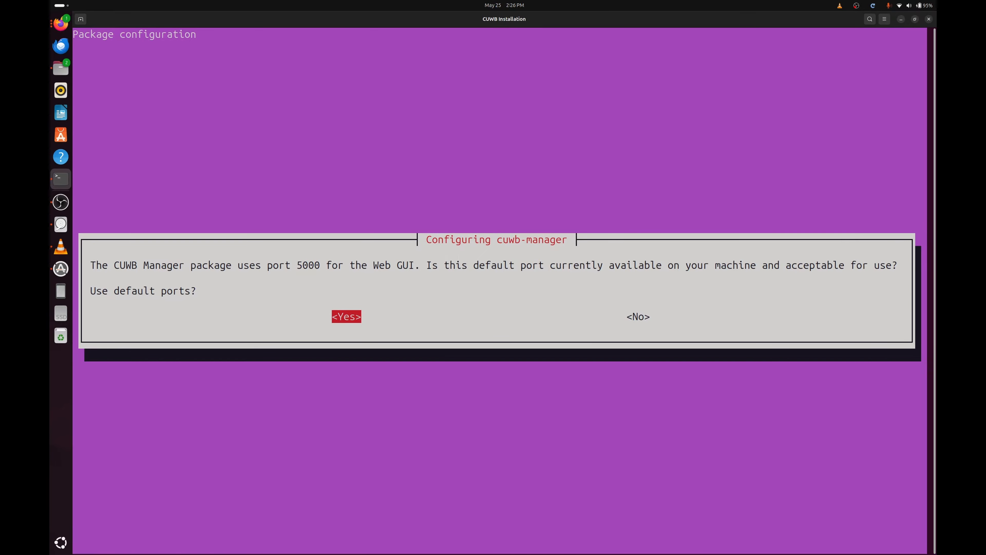
key(Return)
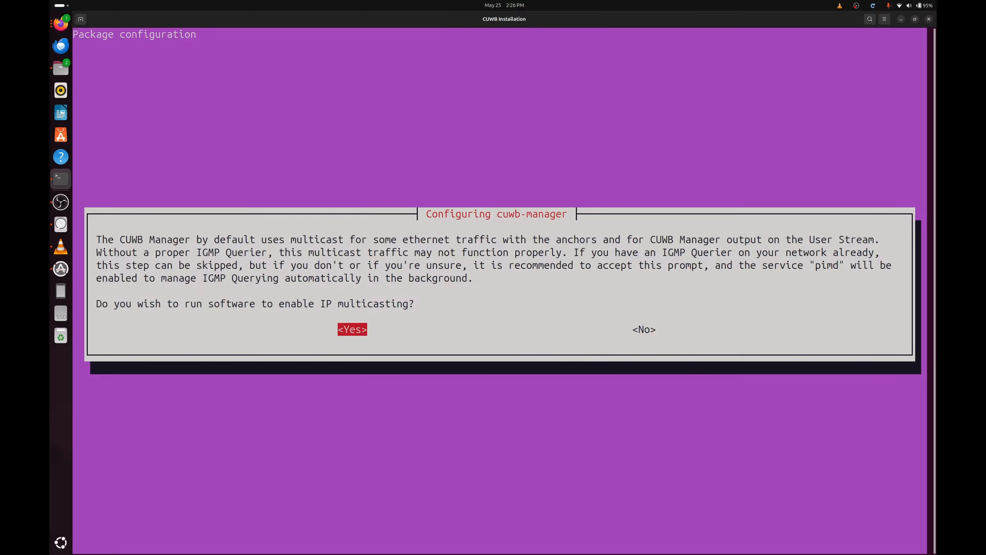
key(Return)
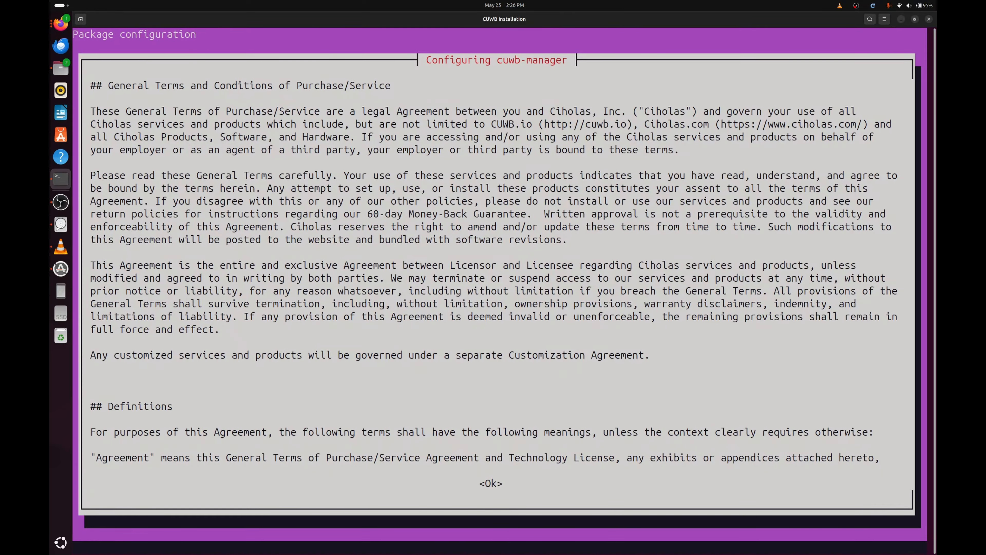
Go through the General Terms and Conditions to the end and accept the cuwb-manager license agreement
scroll(489, 134, down, 18)
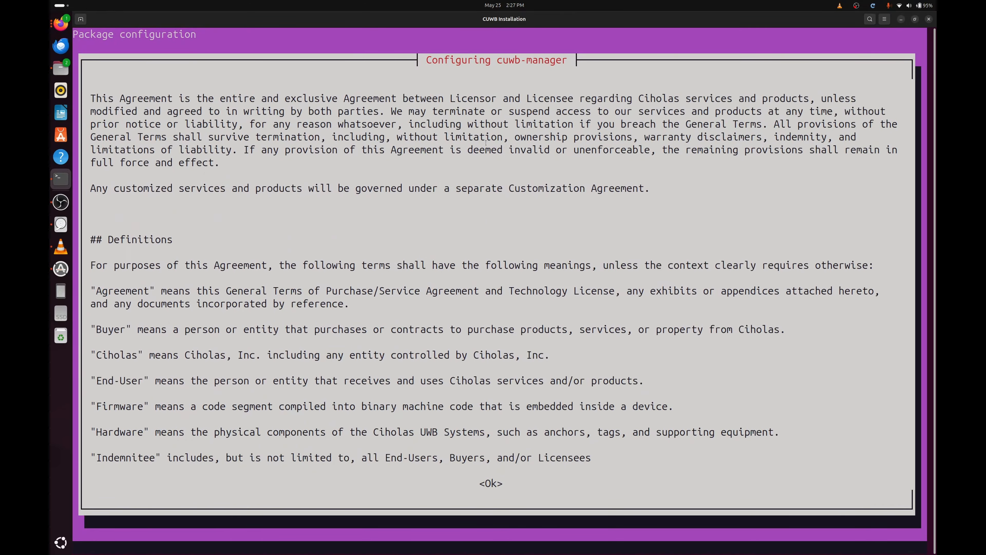
scroll(487, 151, down, 5)
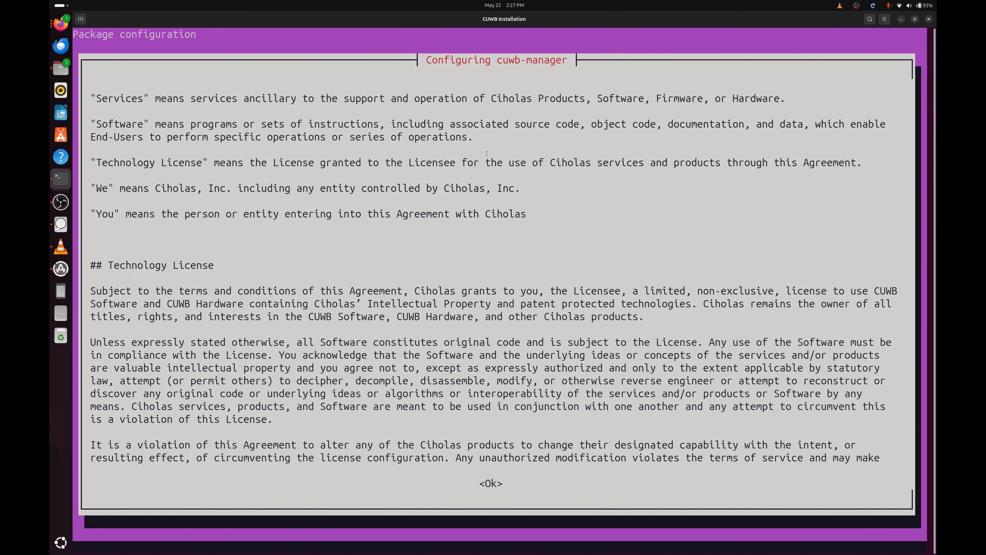
scroll(487, 153, down, 20)
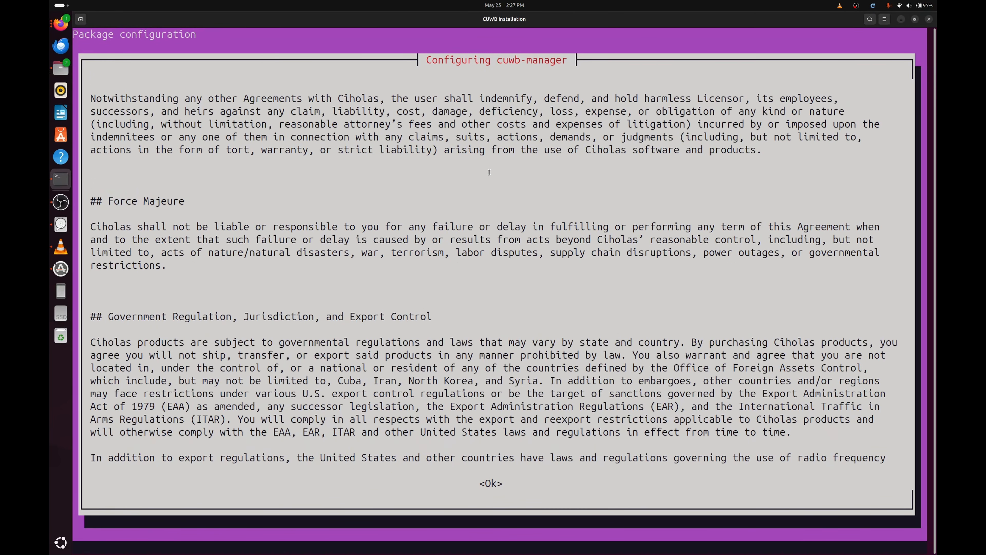
scroll(489, 185, down, 20)
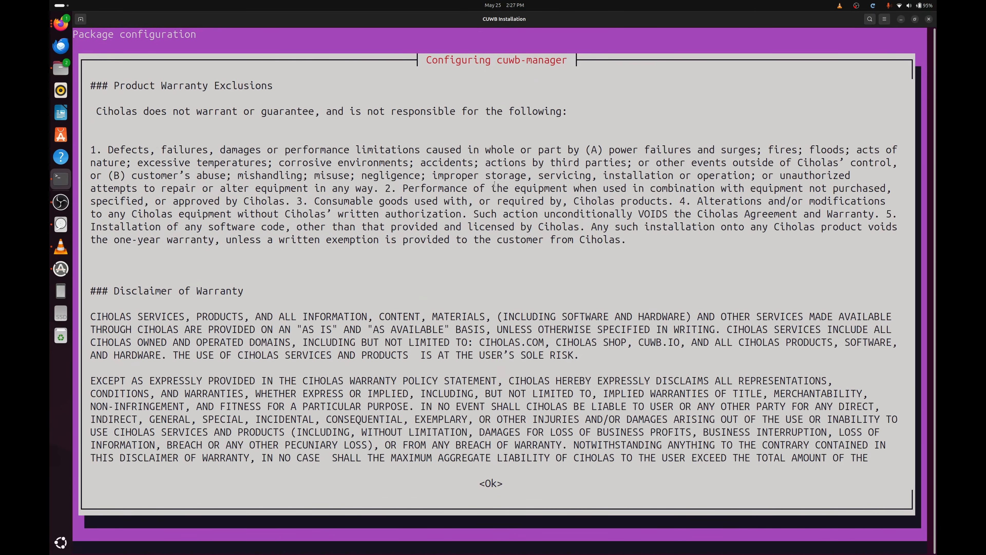
scroll(500, 191, down, 20)
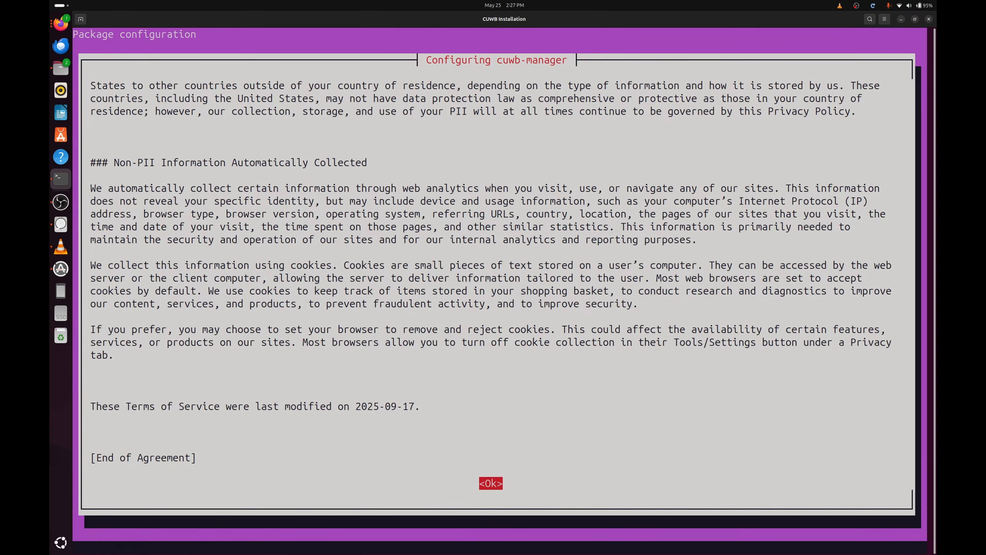
key(Return)
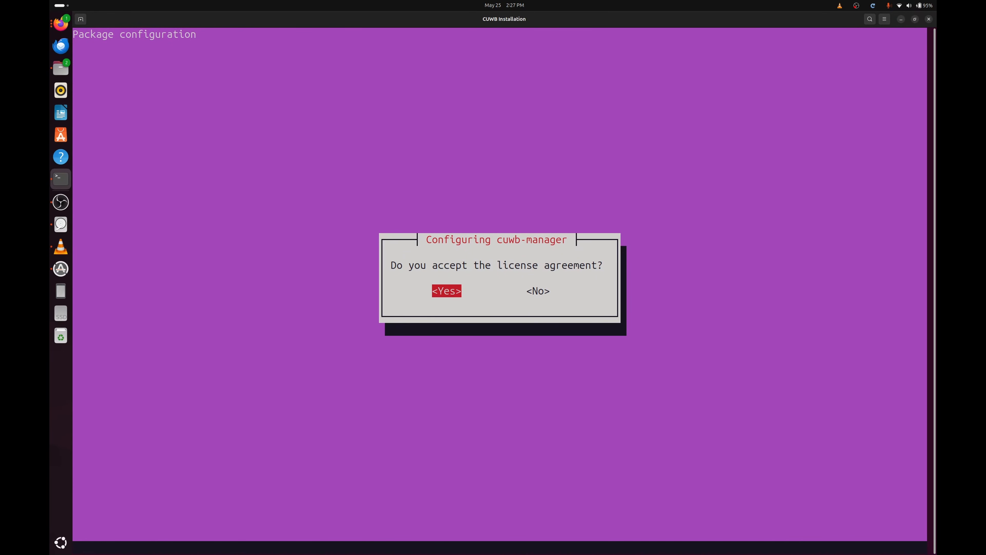
key(Return)
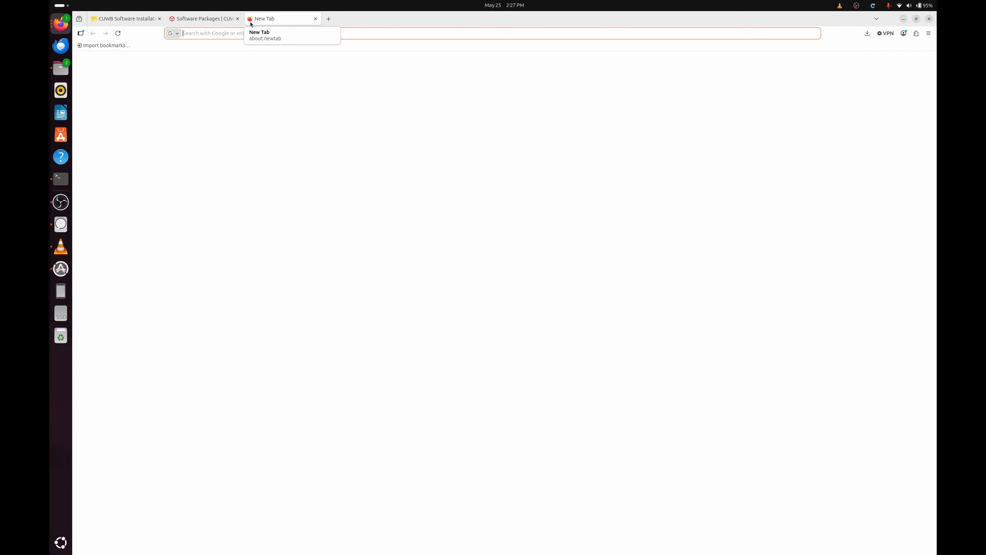
Load the CUWB Manager web interface at localhost:5000 in the new browser tab
text(localhost:5000/)
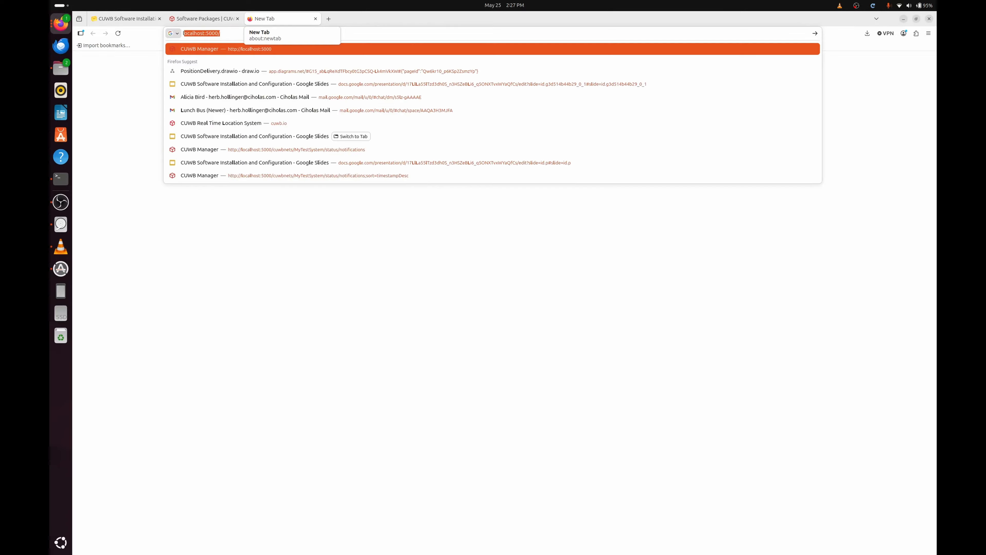
key(Return)
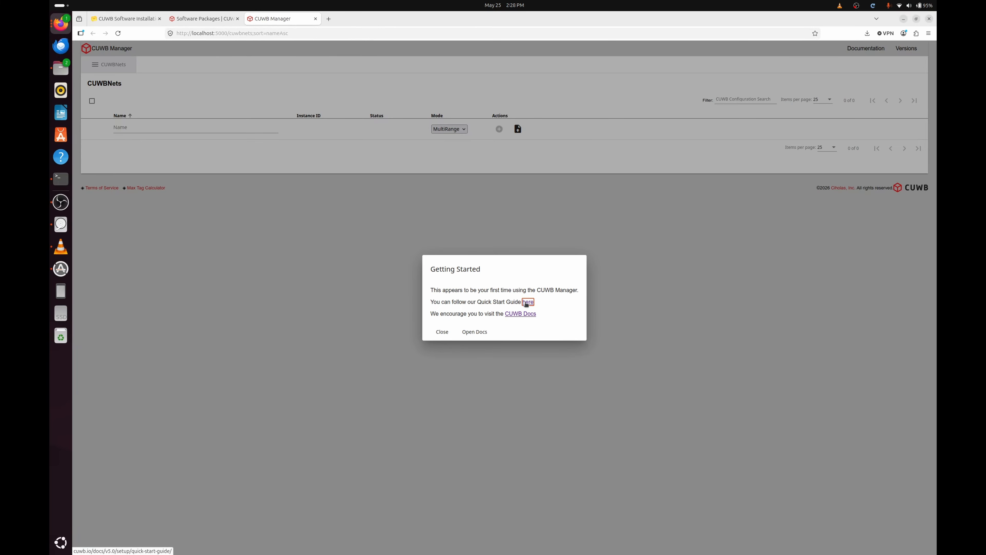
View the CUWB Docs linked in the Getting Started message, then return to CUWB Manager and dismiss the message
click(520, 313)
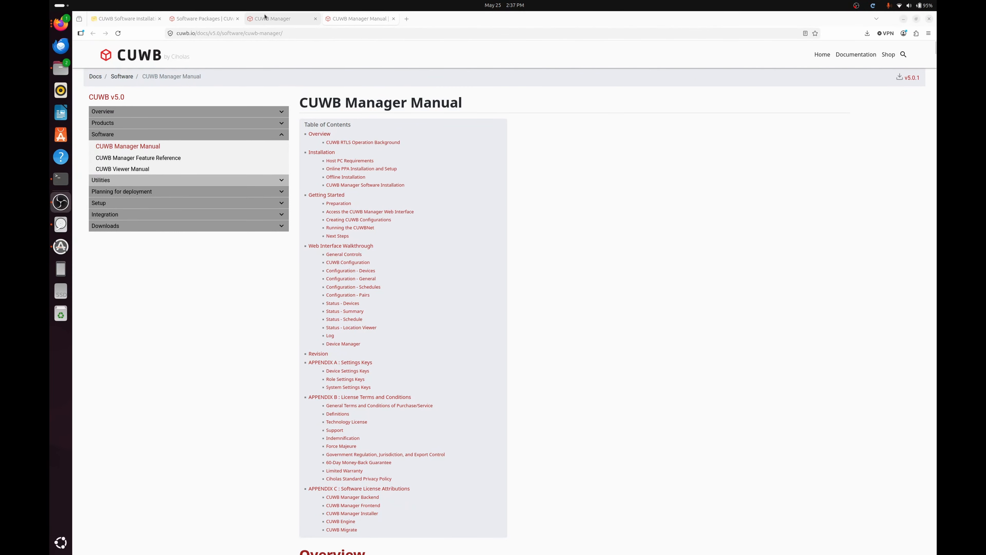
click(264, 18)
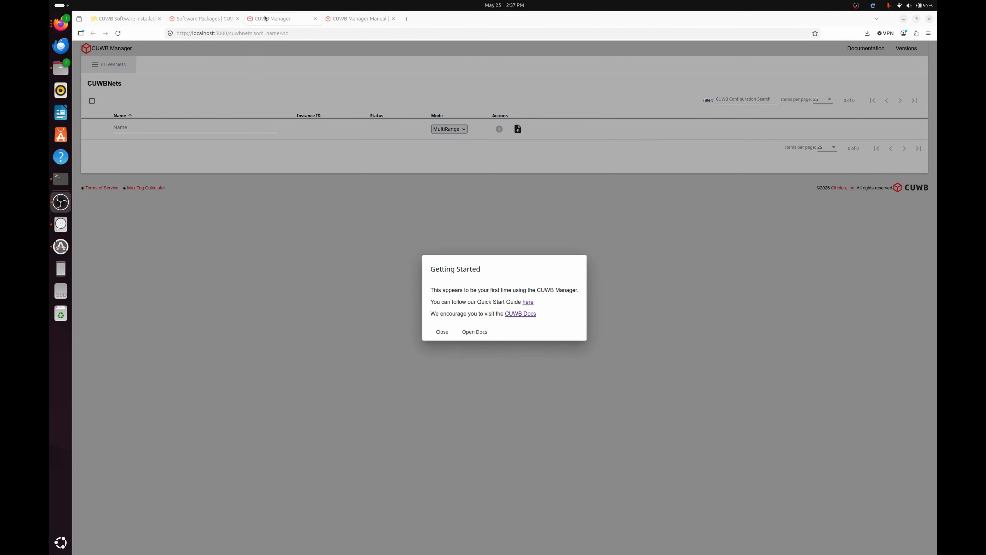
click(442, 332)
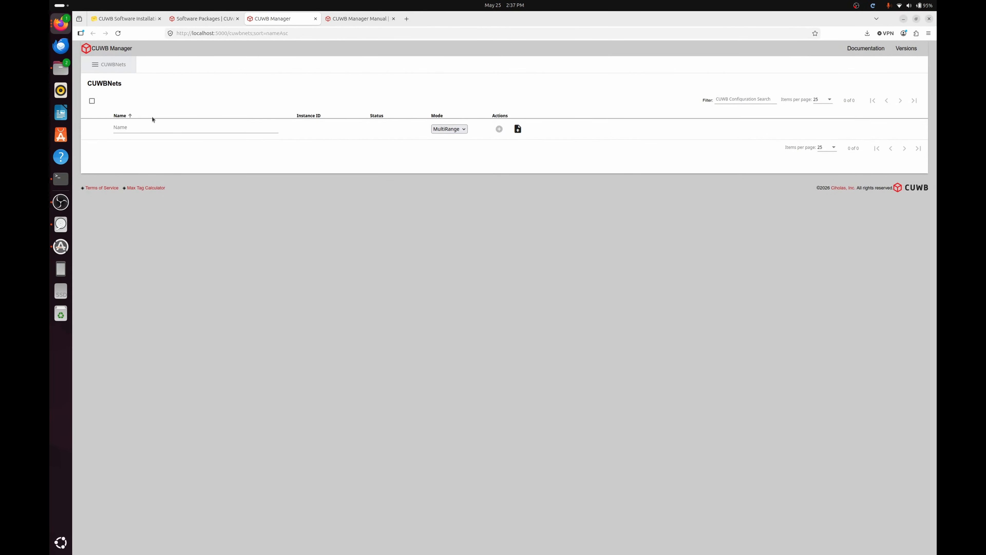
Enter TestLabEast as the new CUWBNet's name and check its available mode options, leaving it on MultiRange
click(157, 126)
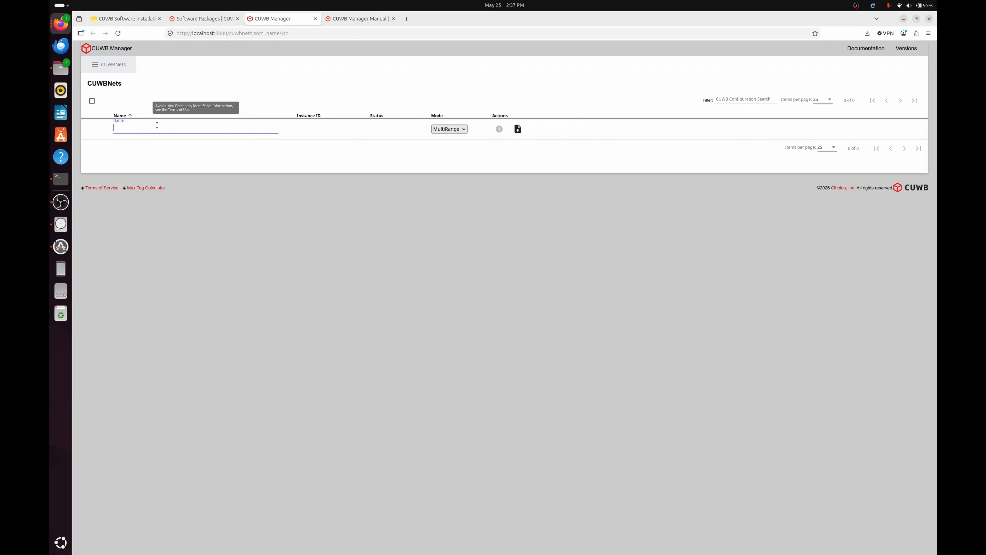
text(Tes)
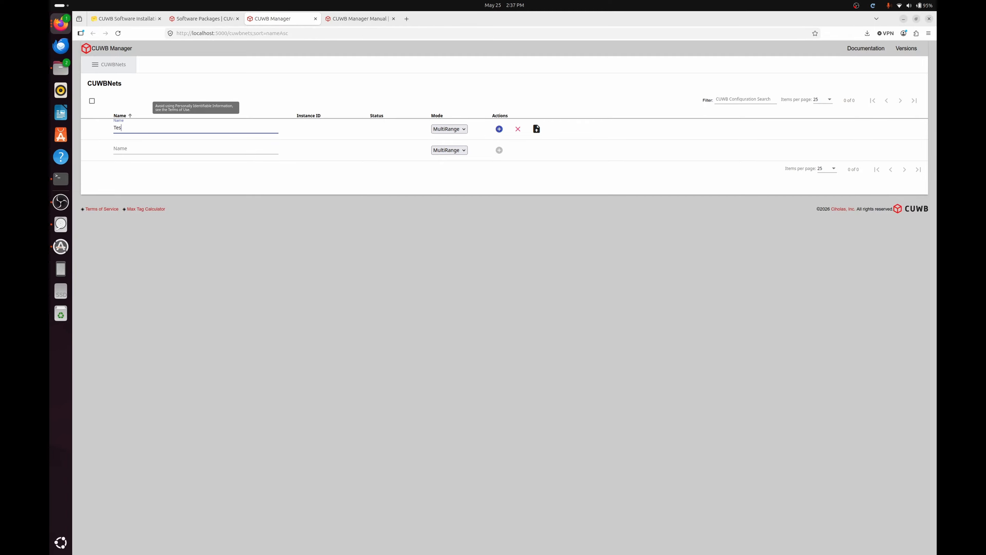
text(tLabEast)
click(437, 132)
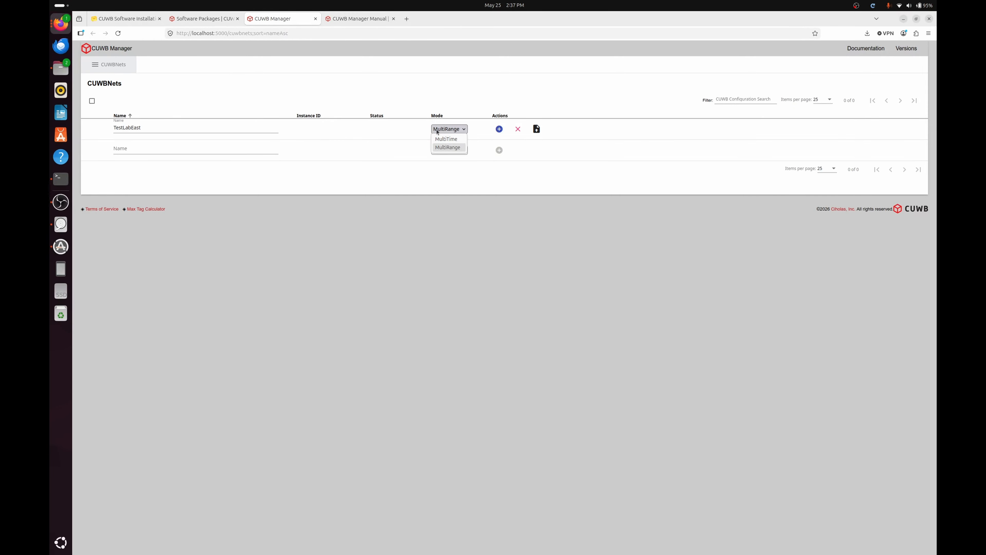
click(209, 17)
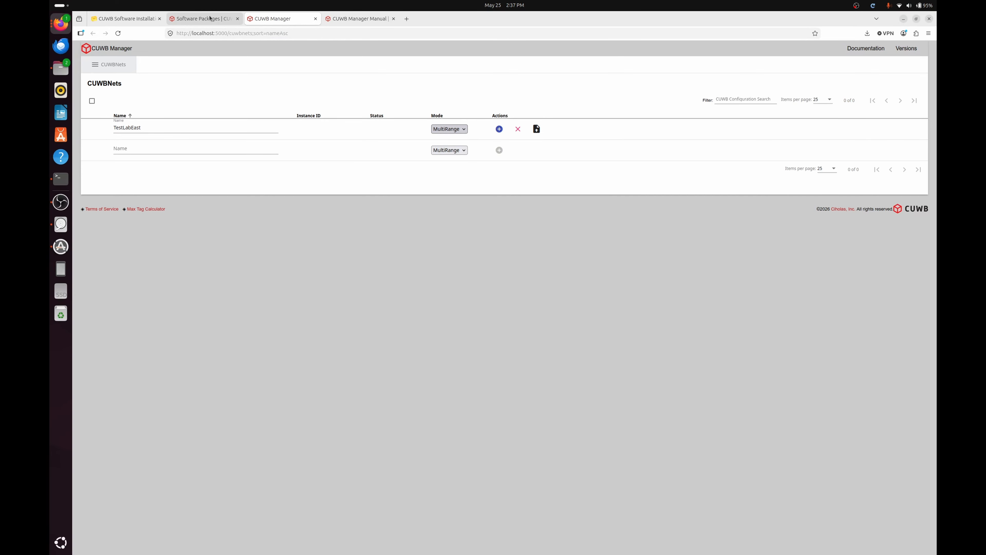
Return to the Software Packages page's browser tab and load the cuwb.io home page there
click(210, 17)
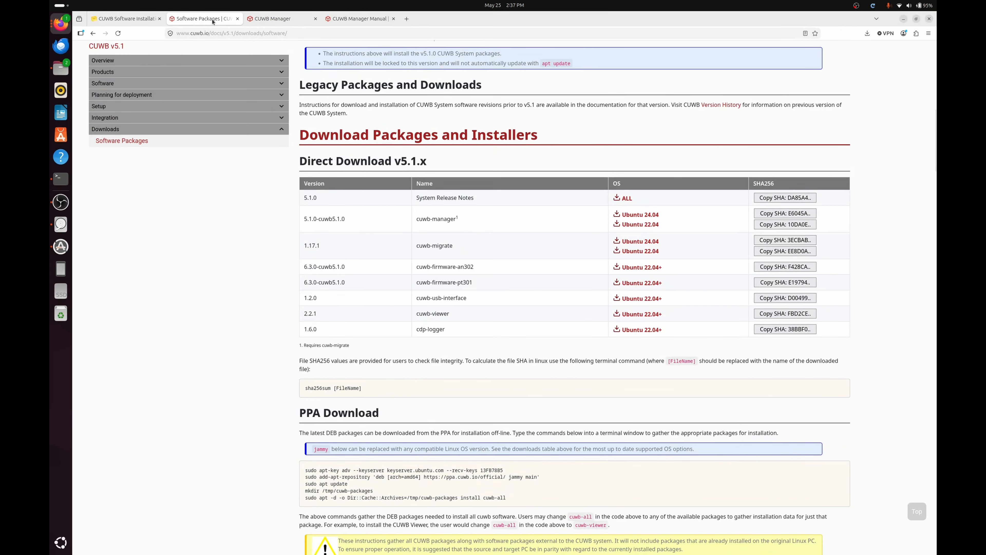
click(255, 34)
text(cuwb.)
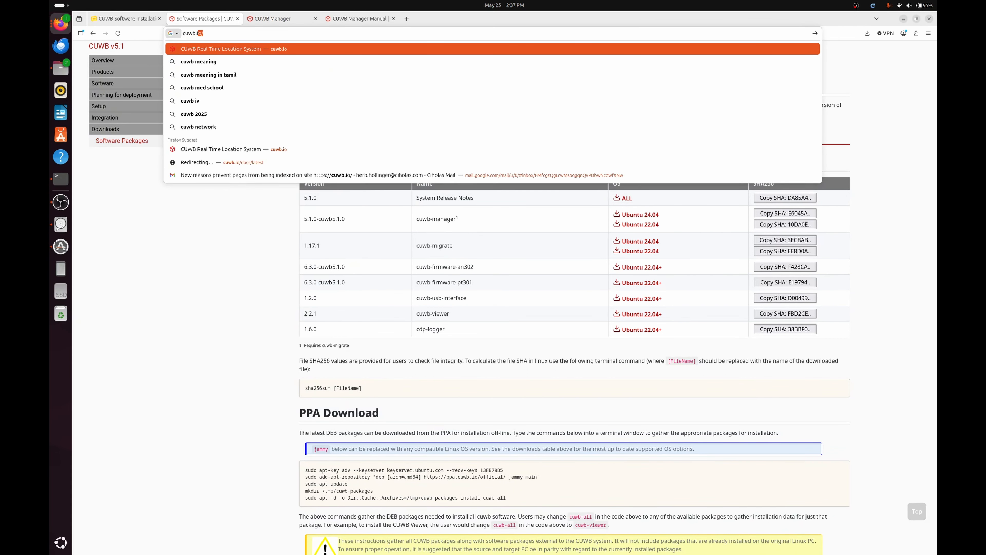
key(Return)
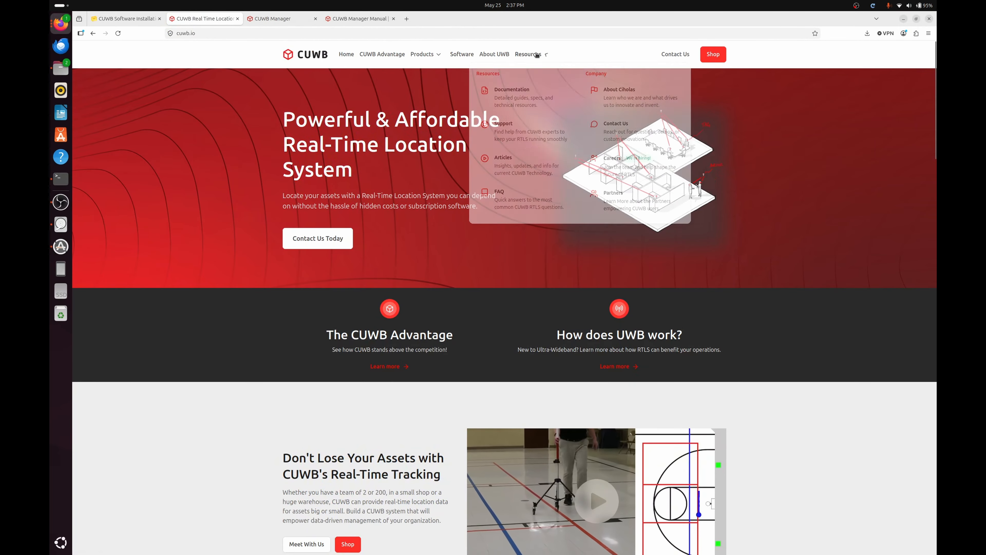
Open the article on choosing between MultiTime and MultiRange from the CUWB site's Articles page
mouse_move(537, 55)
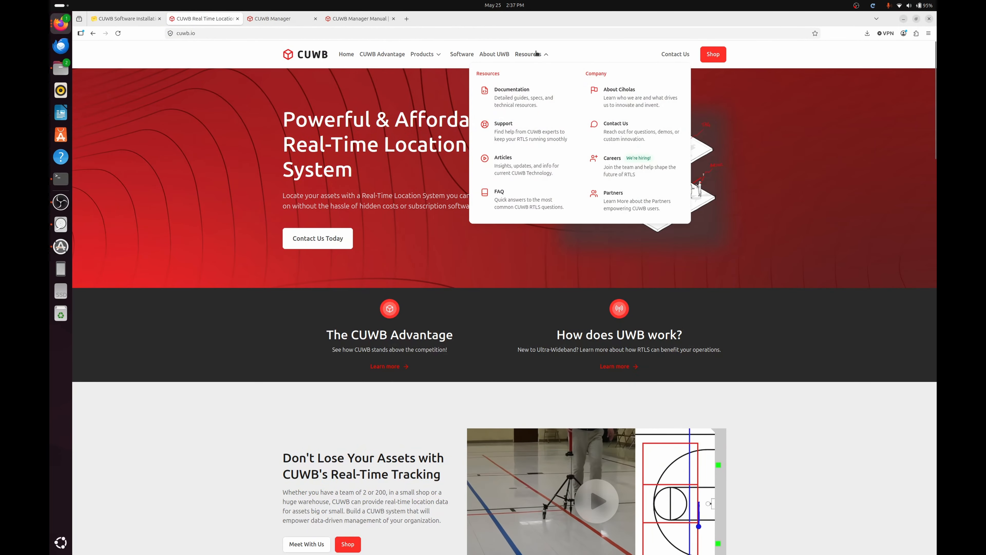
click(505, 159)
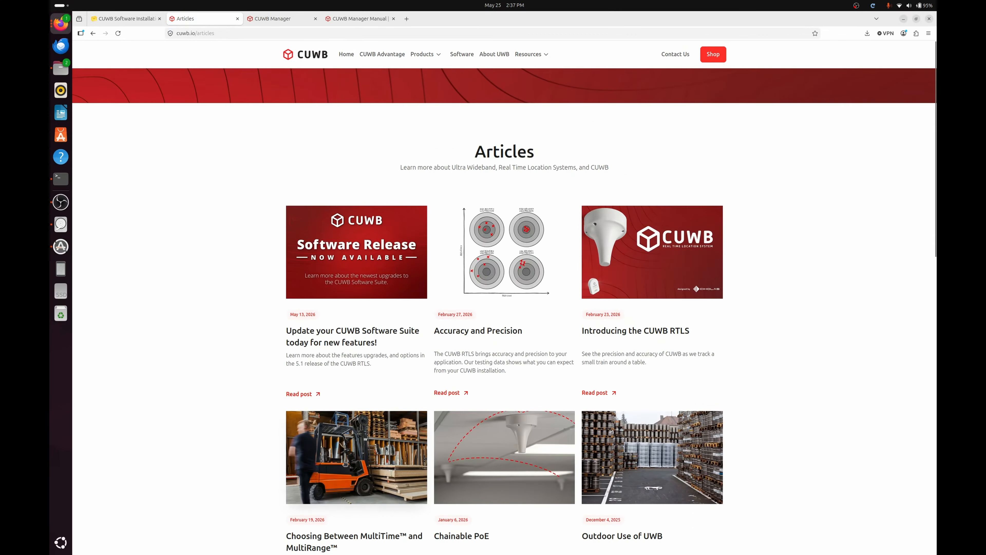
click(348, 461)
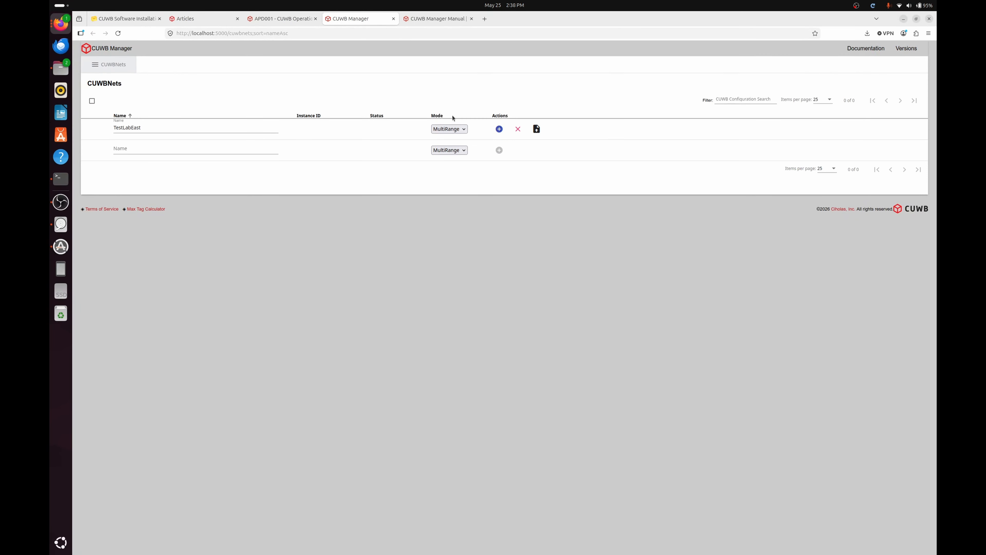
Set the TestLabEast CUWBNet's mode to MultiTime in CUWB Manager and add the network
click(457, 129)
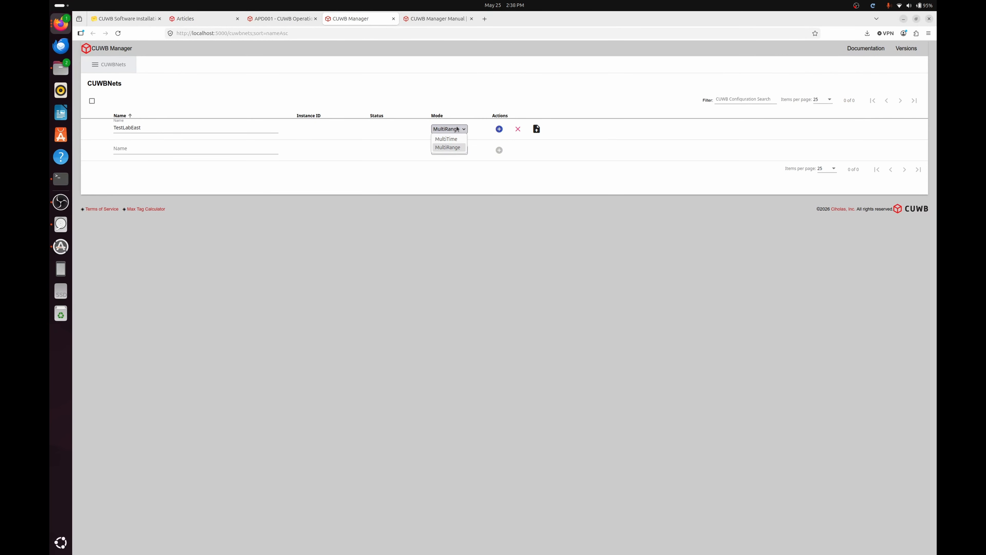
click(450, 140)
click(499, 128)
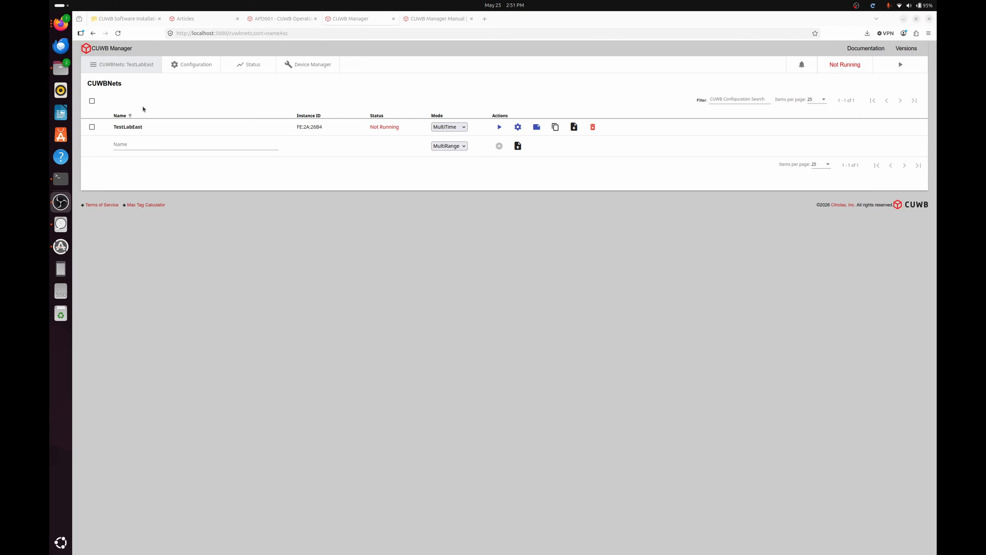
Open TestLabEast's device configuration and enter device A with serial number 01:0B:00C9 and role INITIAL SEEDER
click(132, 129)
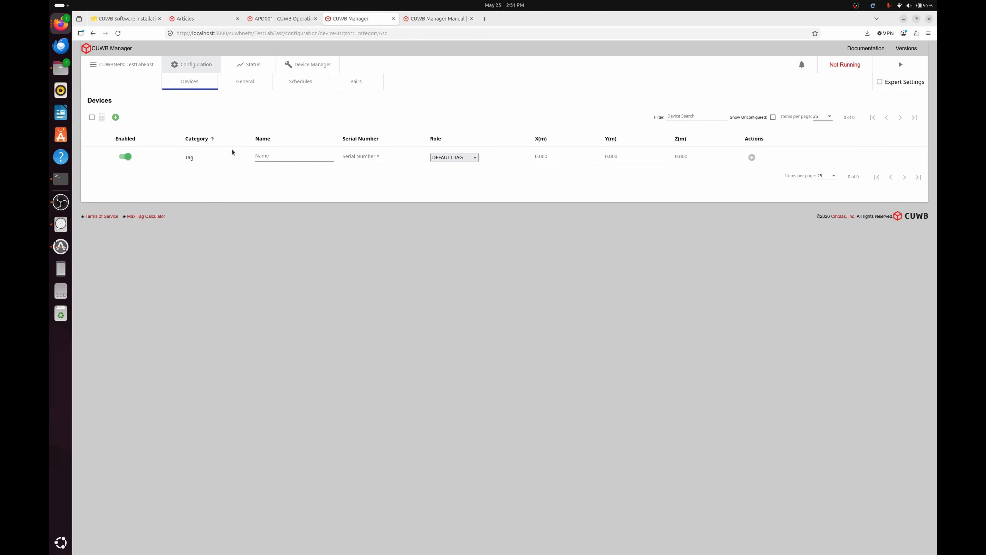
click(272, 157)
text(A)
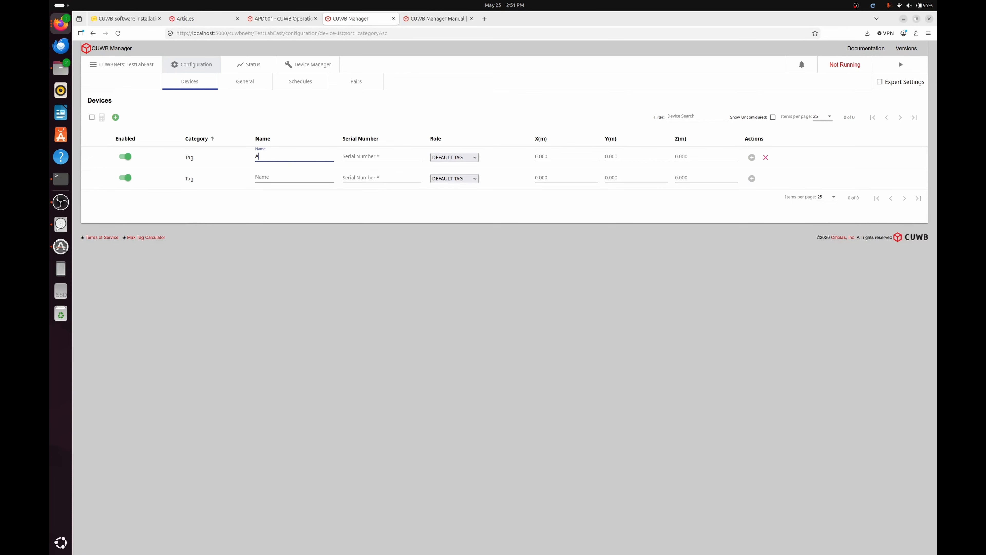
key(Tab)
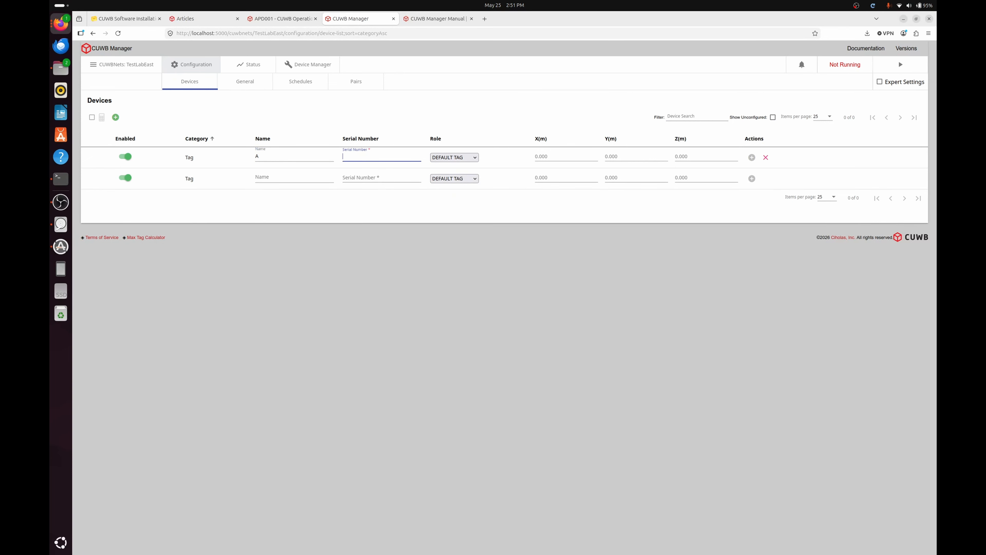
text(01:0B:00c9)
key(Tab)
click(462, 157)
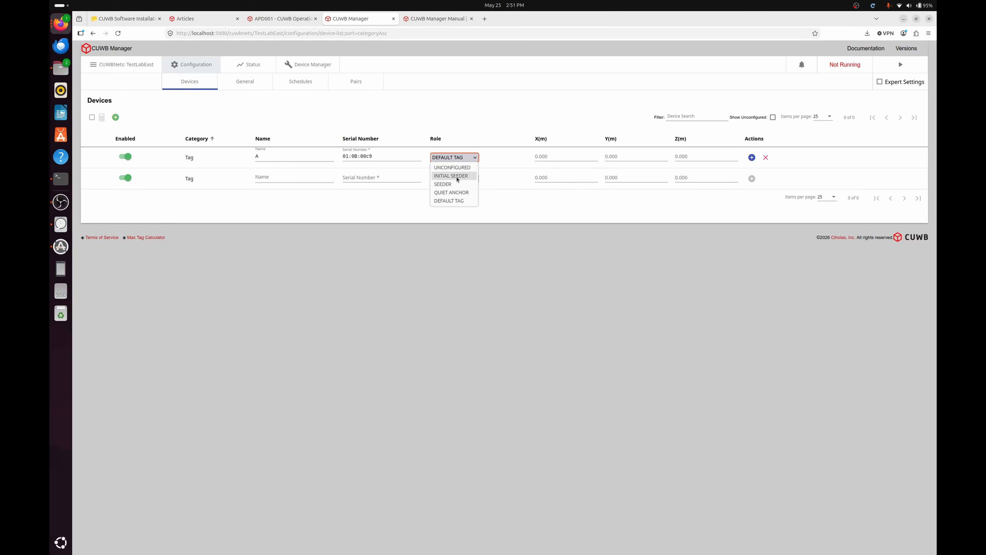
click(458, 177)
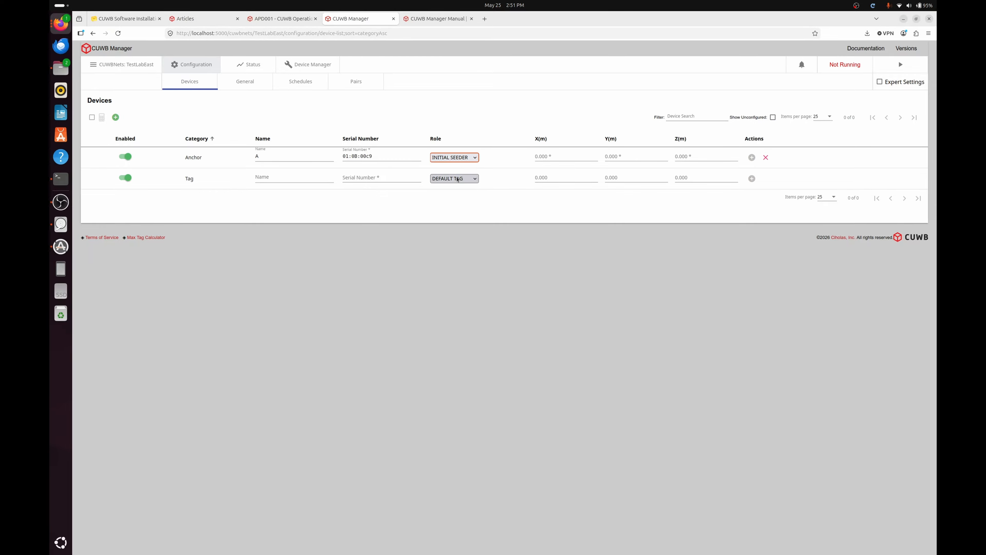
Set anchor A's coordinates to X 0, Y 0 and Z 2.728 m and add the device
click(535, 157)
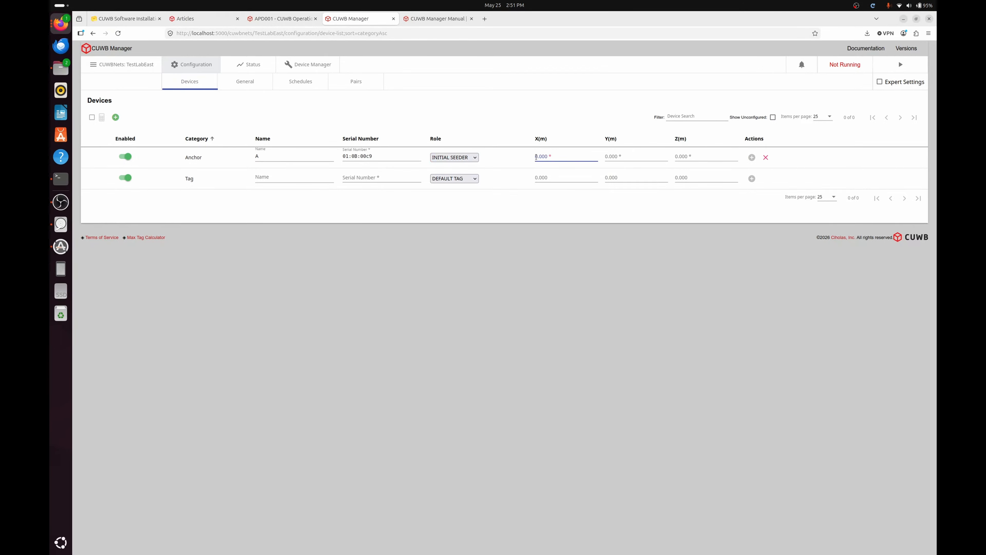
text(0)
key(Tab)
text(0)
key(Tab)
text(2.728)
click(752, 157)
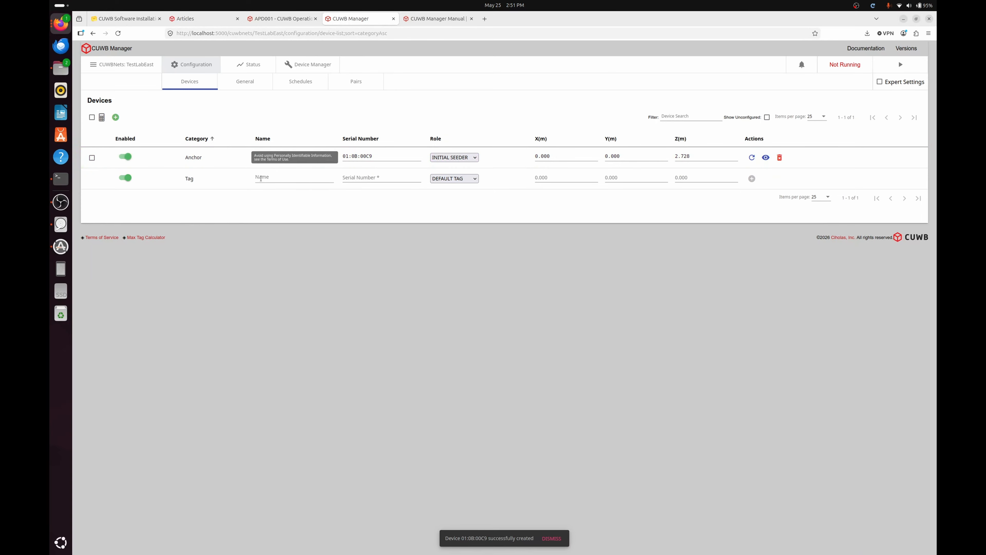
Enter device B in the empty row with serial number 01:0B:00C8 and role SEEDER
click(261, 178)
text(B)
key(Tab)
text(010b00c8)
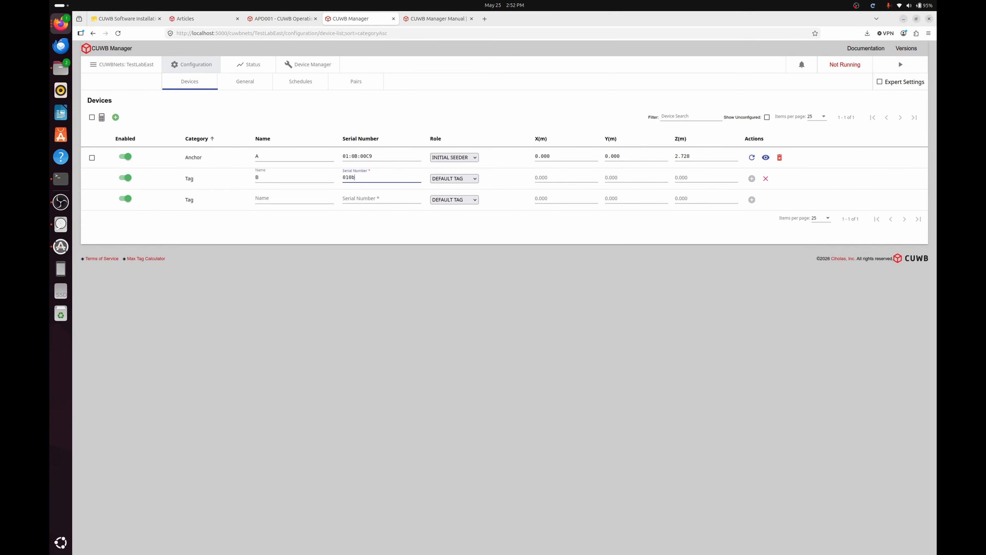
key(Tab)
click(461, 179)
click(463, 200)
Set anchor B's coordinates to X 0.000, Y 3.661 and Z 2.728 m and add the device
key(Tab)
text(0.000)
key(Tab)
text(3.661)
key(Tab)
text(2.728)
click(752, 178)
Enter device C in the empty row with serial number 01:0B:00CA and role SEEDER
click(260, 198)
text(C)
key(Tab)
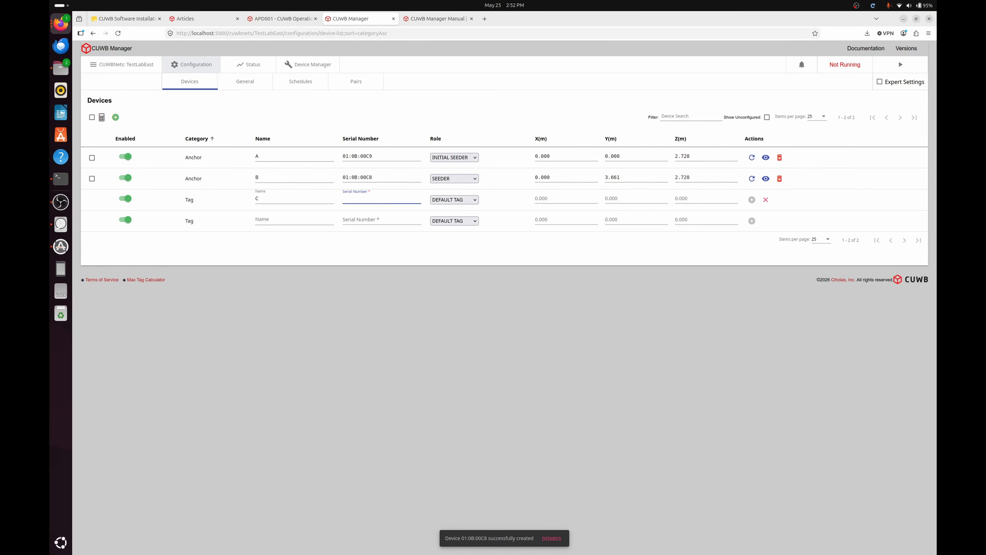
text(010b00ca)
key(Tab)
click(450, 199)
click(442, 226)
Set anchor C's coordinates to X 2.440, Y 1.833 and Z 2.728 m and add the device
key(Tab)
text(2.440)
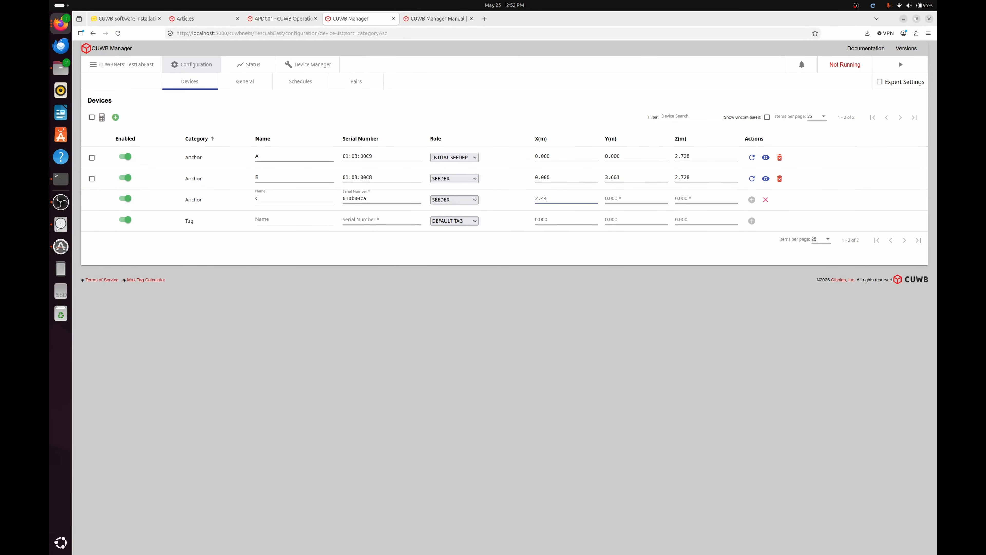
key(Tab)
text(1.833)
key(Tab)
text(2.728)
click(752, 199)
Enter device D in the empty row with serial number 01:0B:00CB and role SEEDER
click(272, 219)
text(D)
key(Tab)
text(01:0b:00CB)
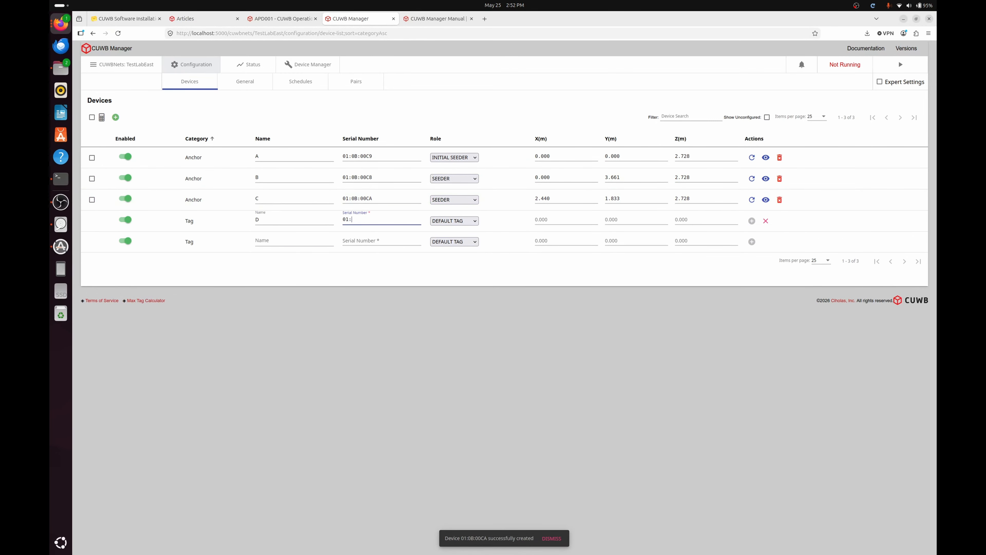
key(Tab)
key(Down)
Set anchor D's coordinates to X 4.840, Y 1.827 and Z 2.728 m and add the device
key(Tab)
text(4.840)
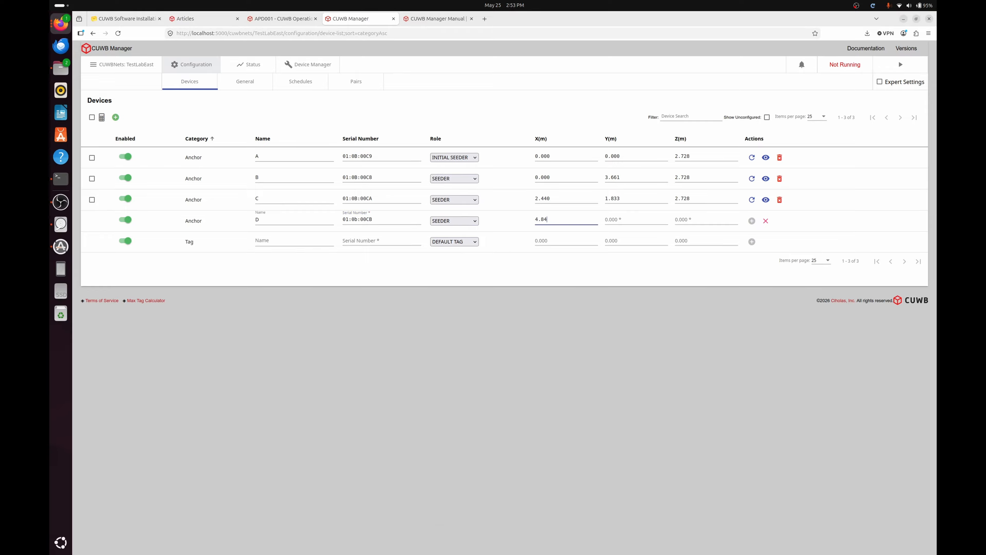
key(Tab)
text(1.827)
key(Tab)
text(2.728)
click(751, 221)
Enter device E in the empty row with serial number 01:0B:00CC and role SEEDER
click(271, 241)
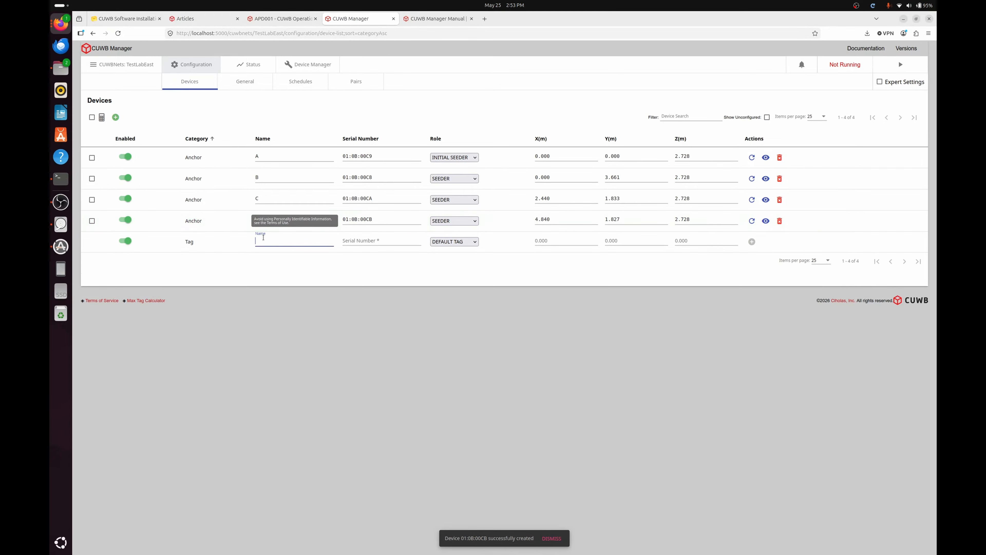
text(E)
key(Tab)
text(010b00cc)
key(Tab)
key(Down)
Set anchor E's coordinates to X 7.316, Y 3.852 and Z 2.728 m and add the device
key(Tab)
text(7.316)
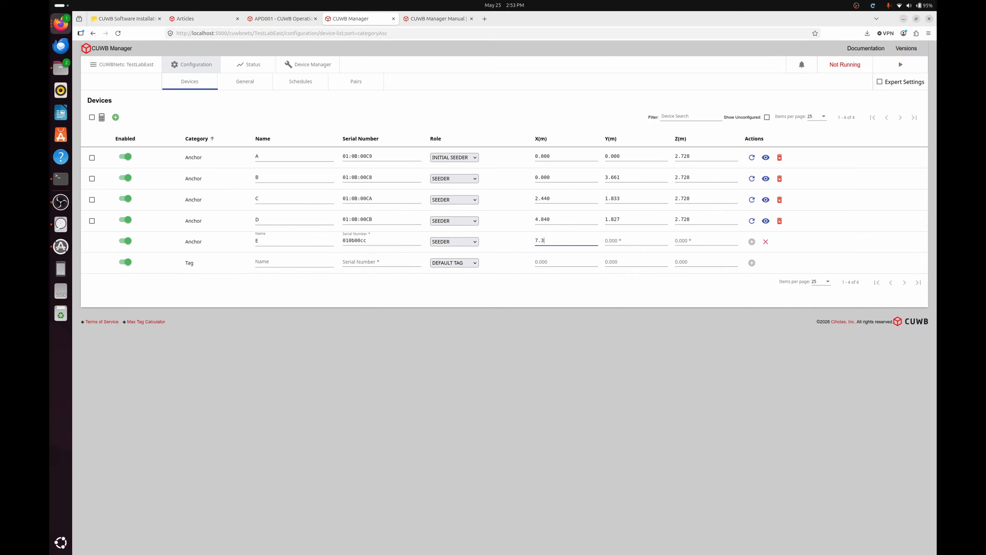
key(Tab)
text(3.852)
key(Tab)
text(2.728)
click(752, 242)
Enter device F in the empty row with serial number 01:0B:00CD and role SEEDER
click(271, 261)
text(F)
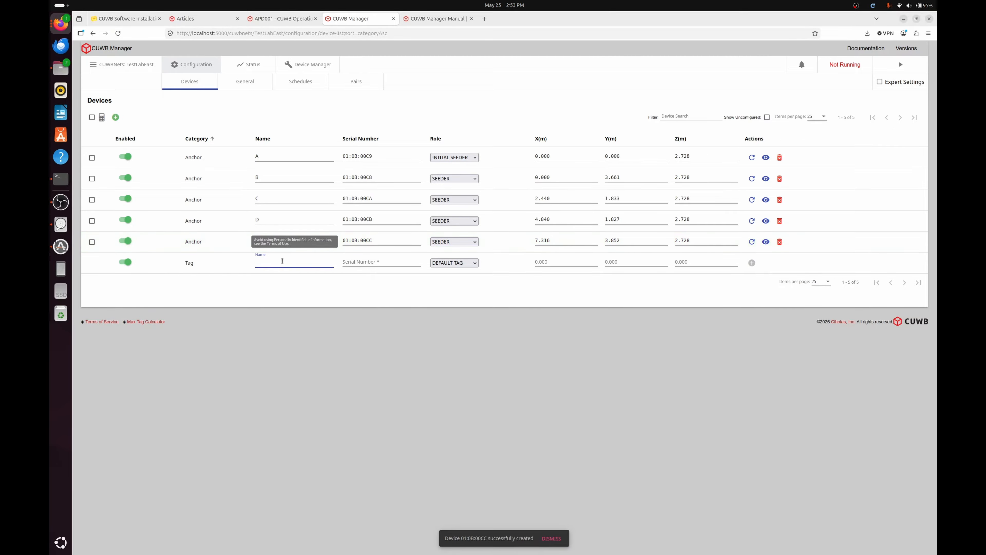
key(Tab)
text(01:0B:00cd)
key(Tab)
key(Down)
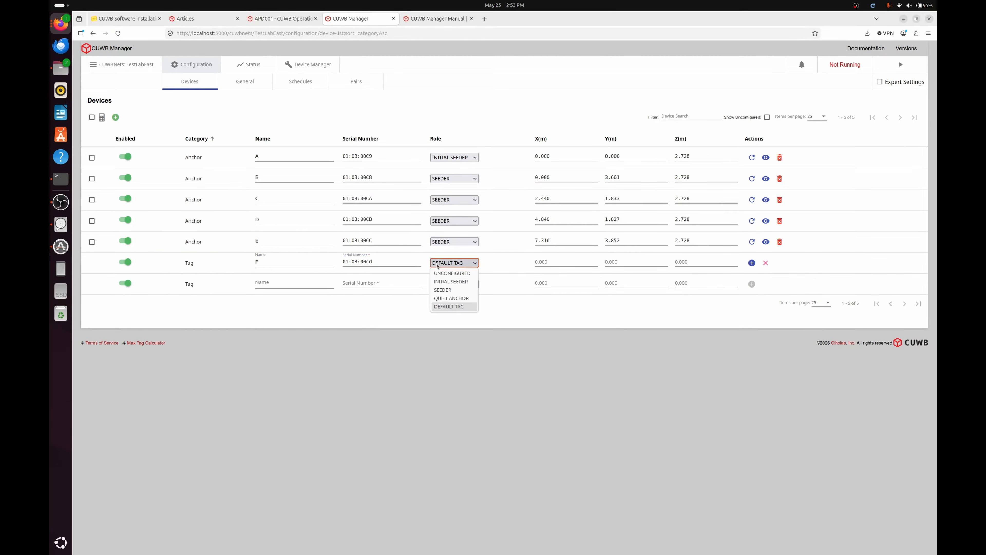
Set anchor F's coordinates to X 7.322, Y 0.000 and Z 2.728 m and add the device
key(Tab)
text(7.322)
key(Tab)
key(Tab)
text(2.728)
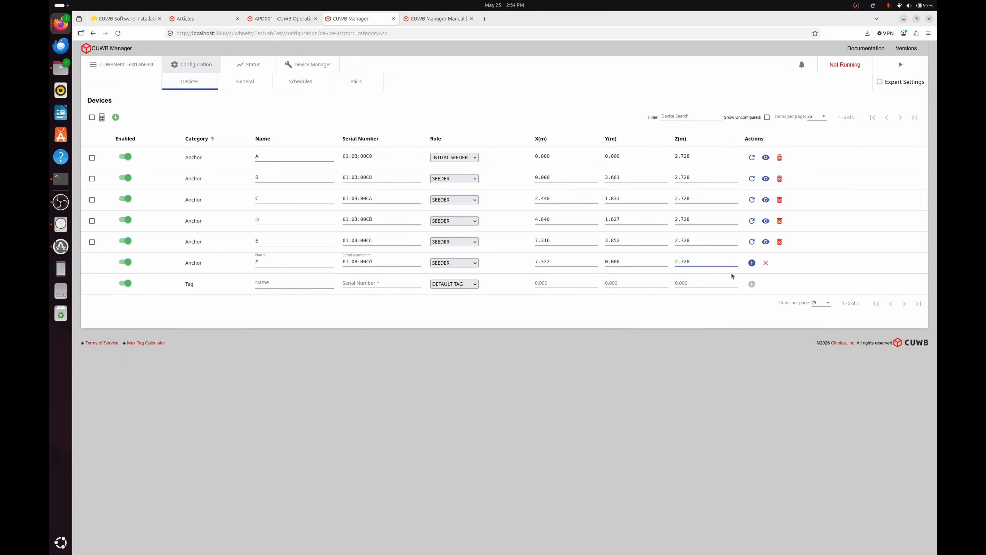
click(752, 262)
Add a device named tag1 with serial number 01:12:008D, keeping the DEFAULT TAG role
click(276, 282)
text(tag1)
key(Tab)
text(0)
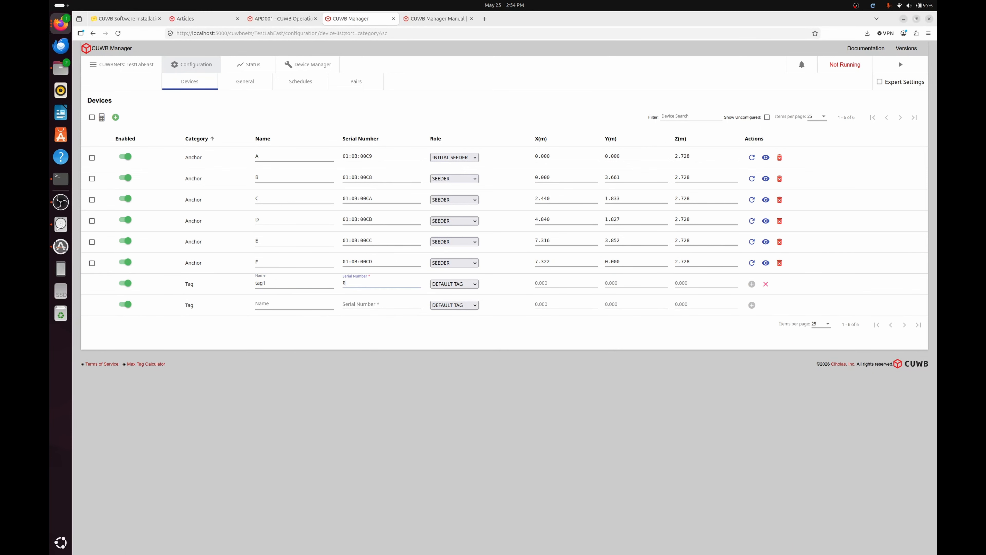
text(1:12:008d)
click(752, 284)
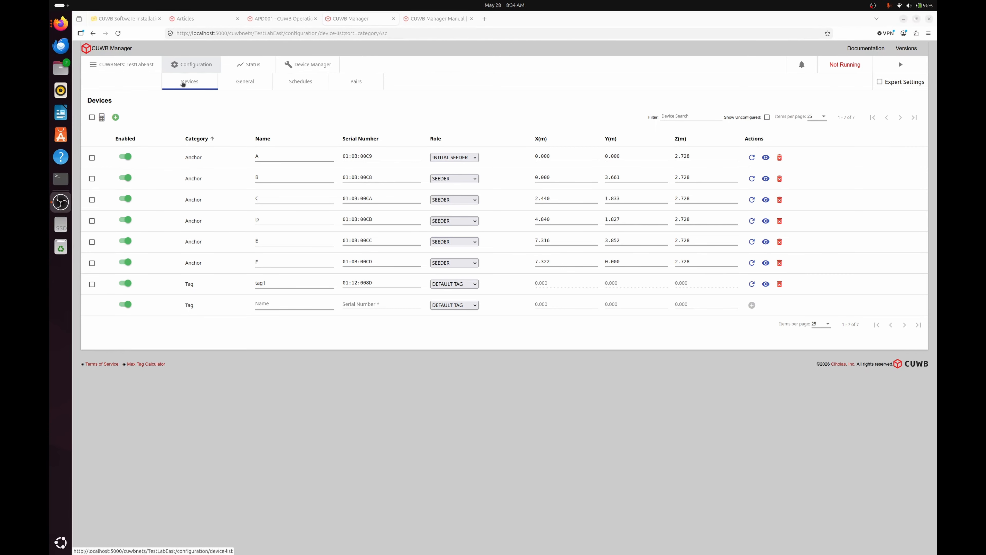
Fit the position bounding box in TestLabEast's general settings to the anchor bounds with 1 m padding and save it
click(242, 82)
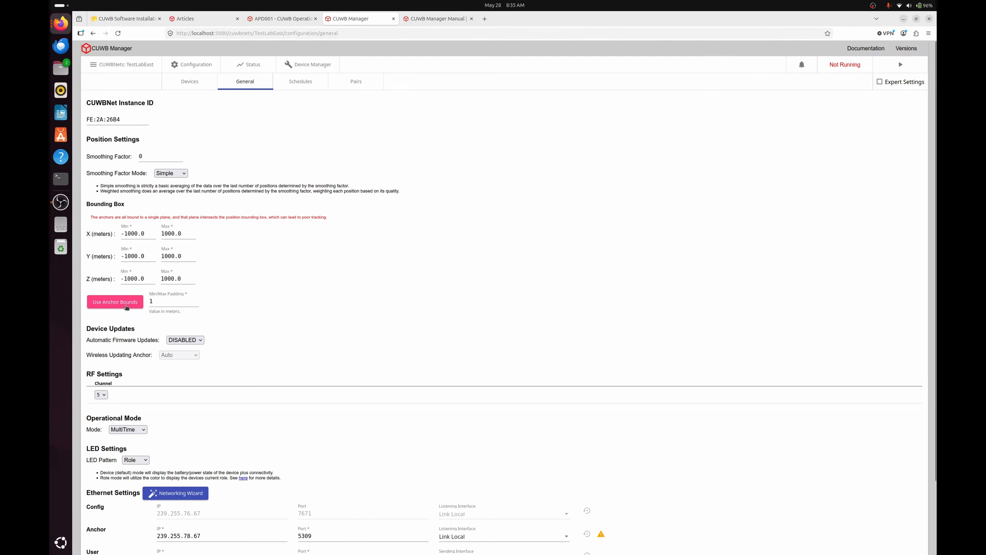
click(126, 307)
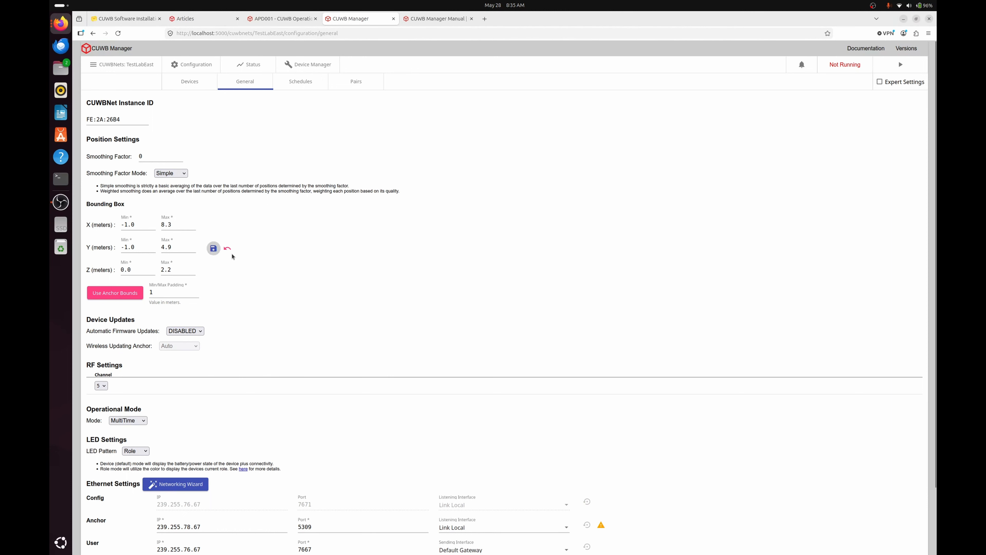
click(213, 249)
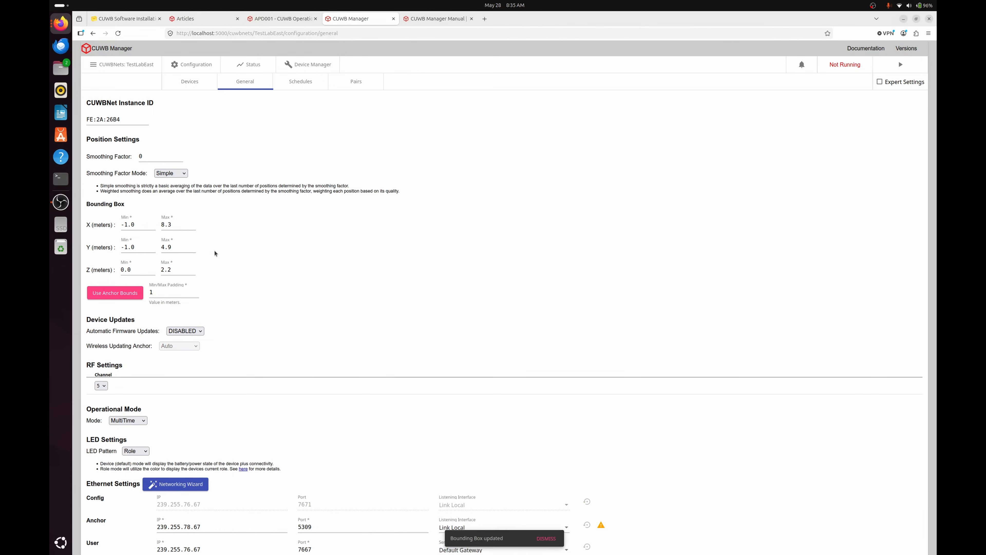
Set the USB Ethernet connection's IPv4 method to Link-Local Only in the Ubuntu network settings and apply the change
scroll(277, 325, down, 3)
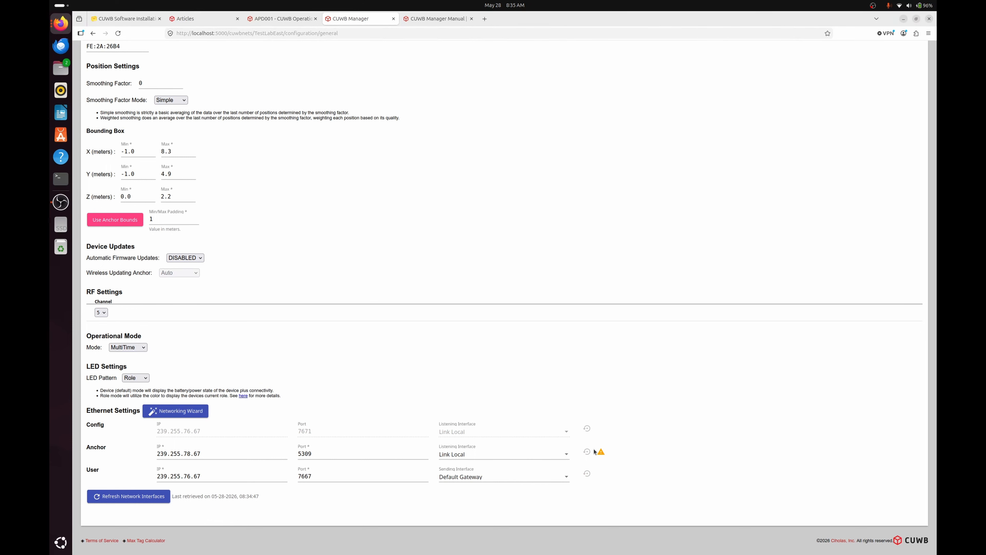
click(924, 5)
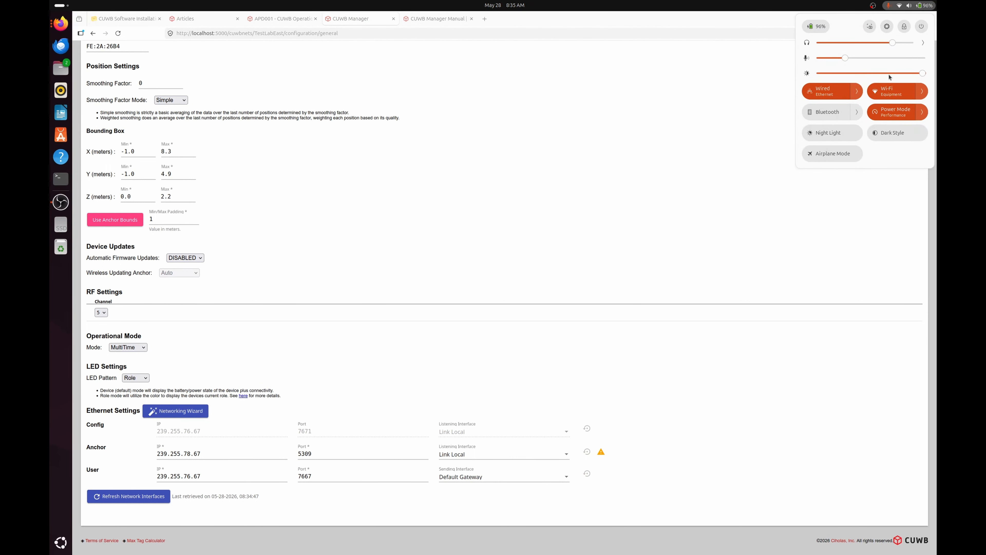
click(857, 92)
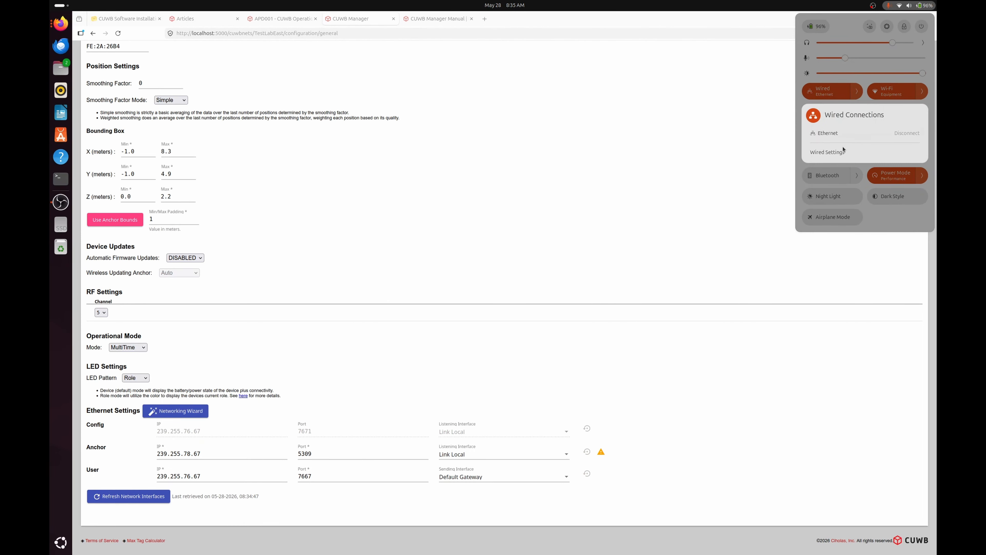
click(839, 154)
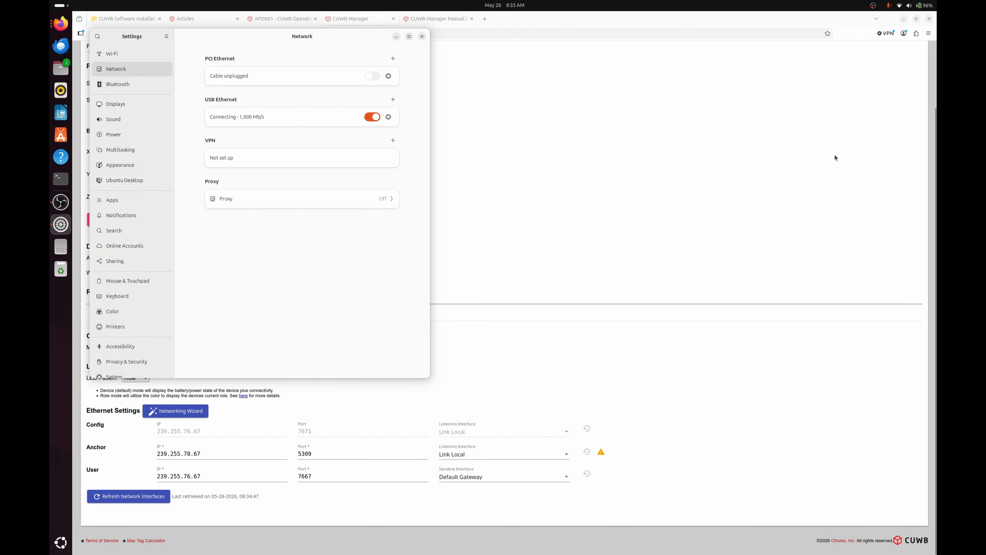
click(389, 117)
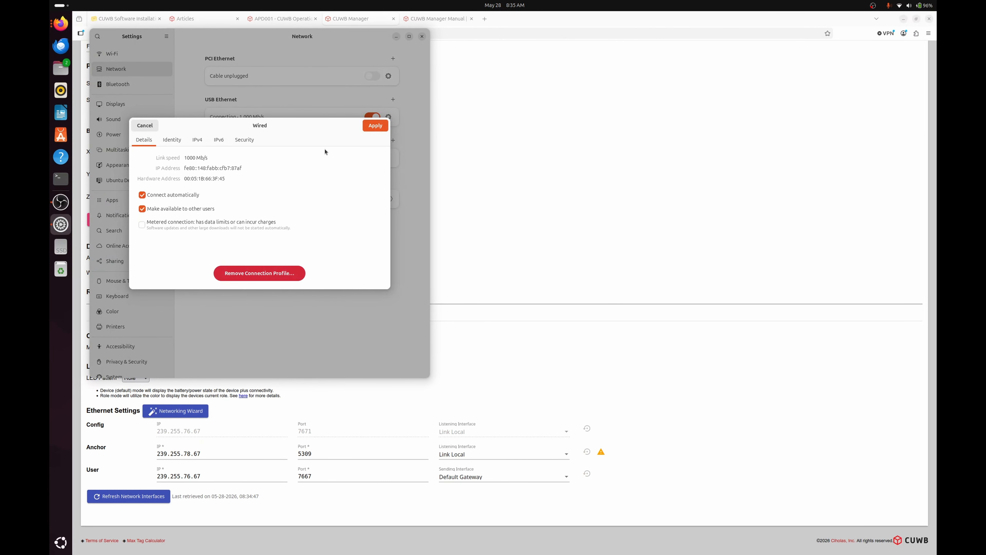
click(197, 140)
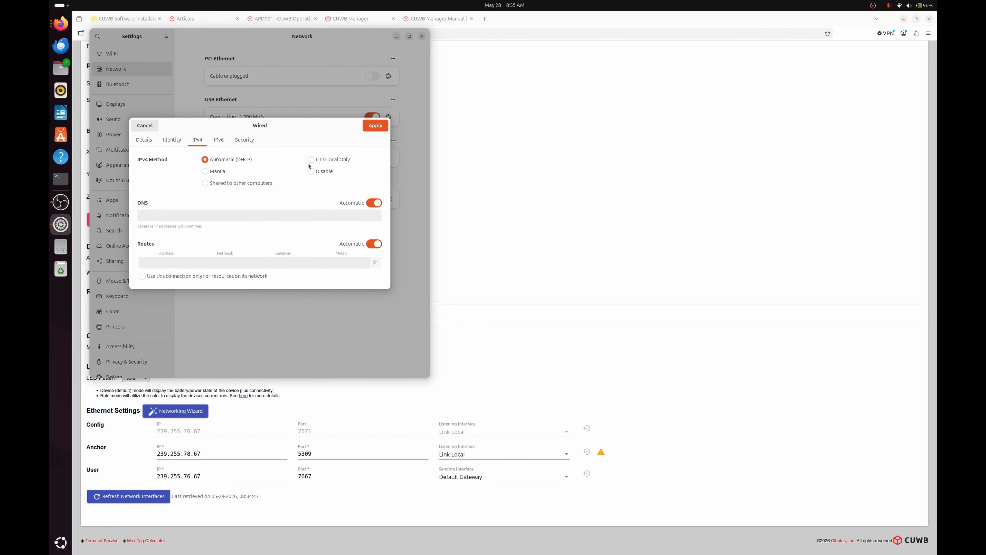
click(316, 161)
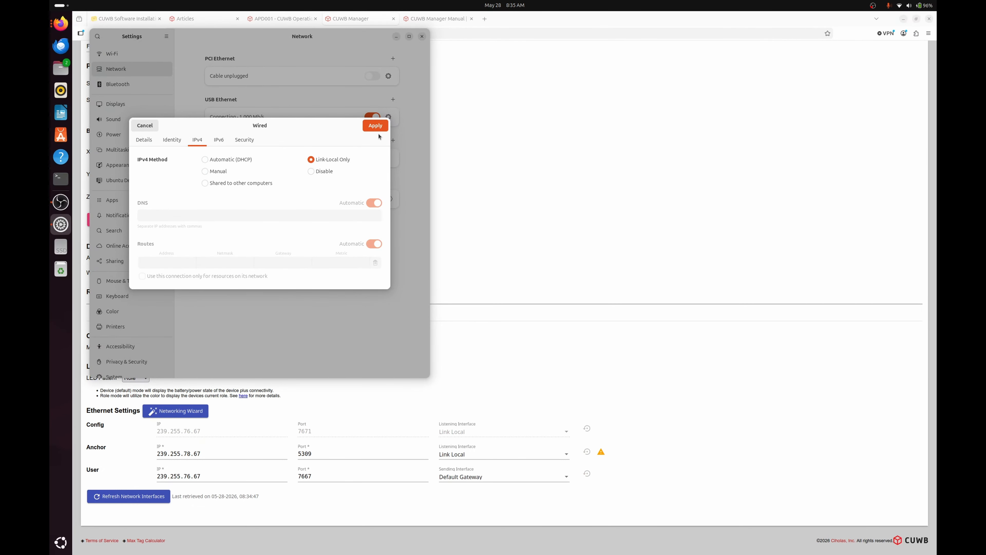
click(375, 126)
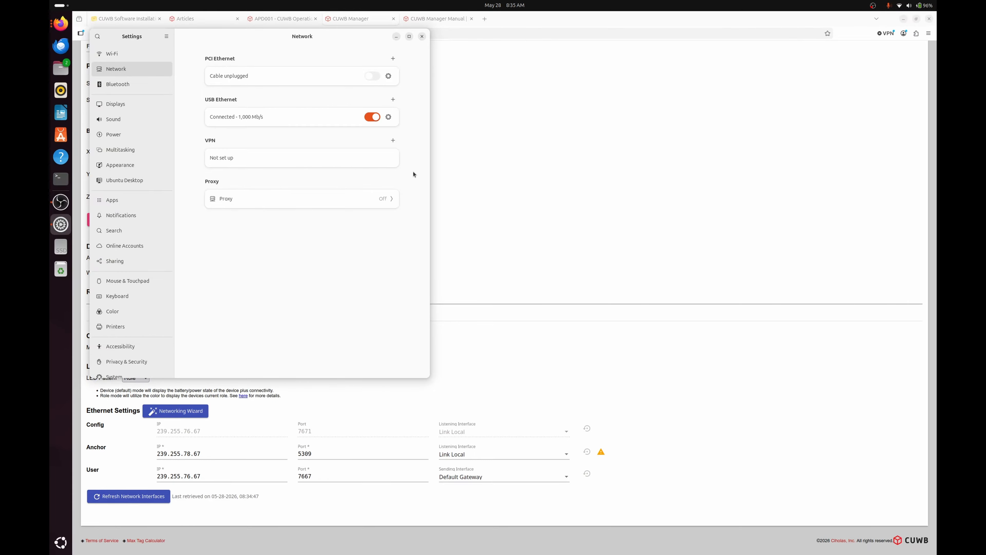
Refresh the network interfaces in TestLabEast's Ethernet settings, and open the Networking Wizard and dismiss it without running it
click(608, 335)
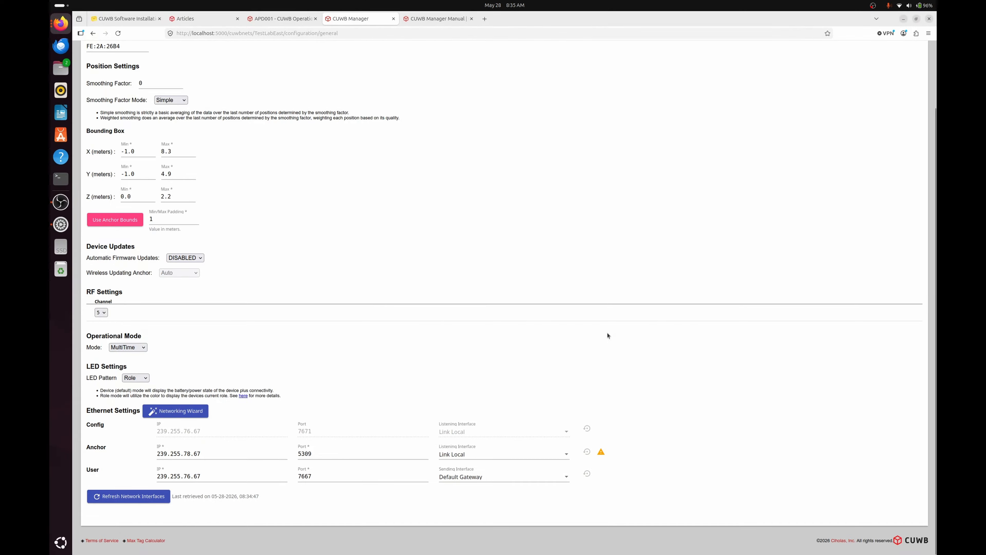
click(145, 497)
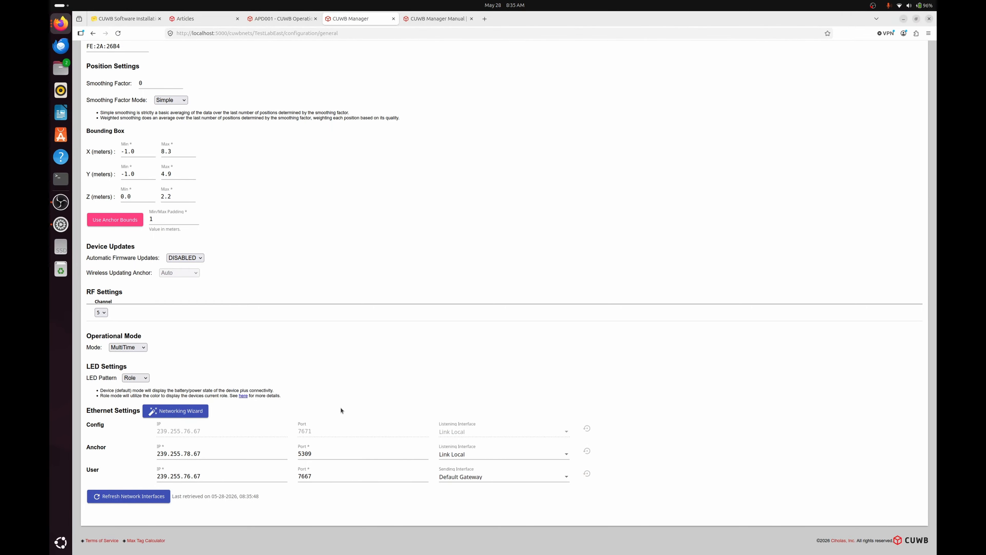
click(198, 413)
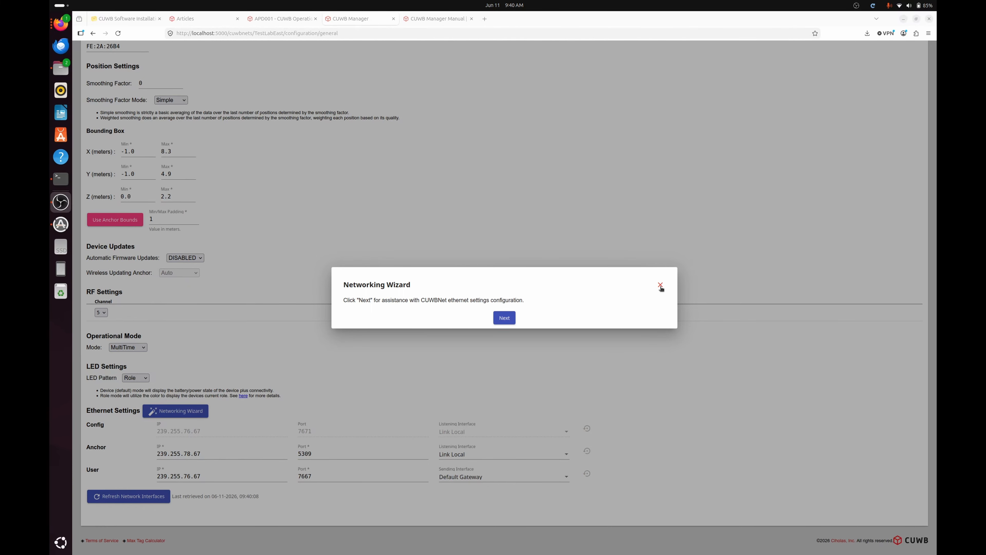
click(661, 288)
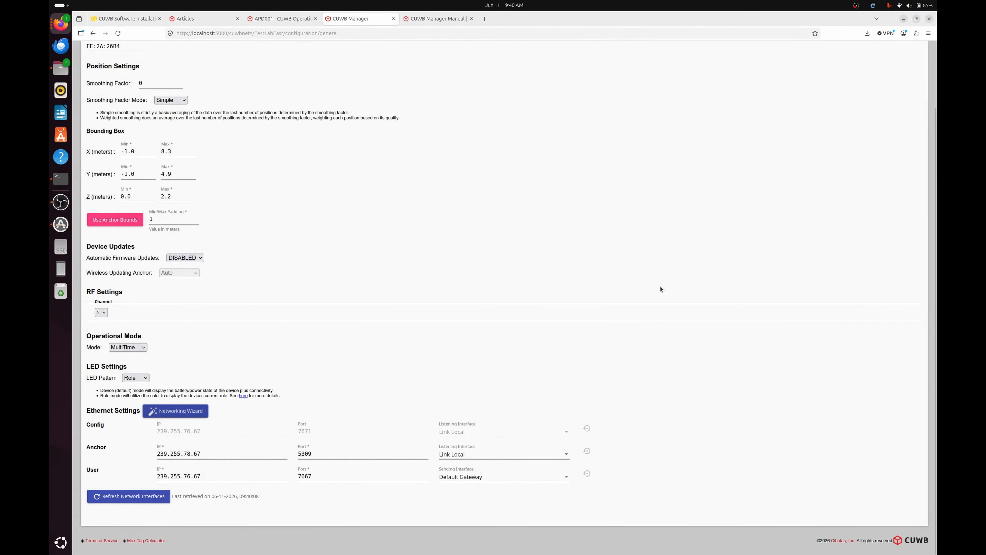
Start the TestLabEast CUWBNet
scroll(663, 258, up, 2)
scroll(663, 258, up, 1)
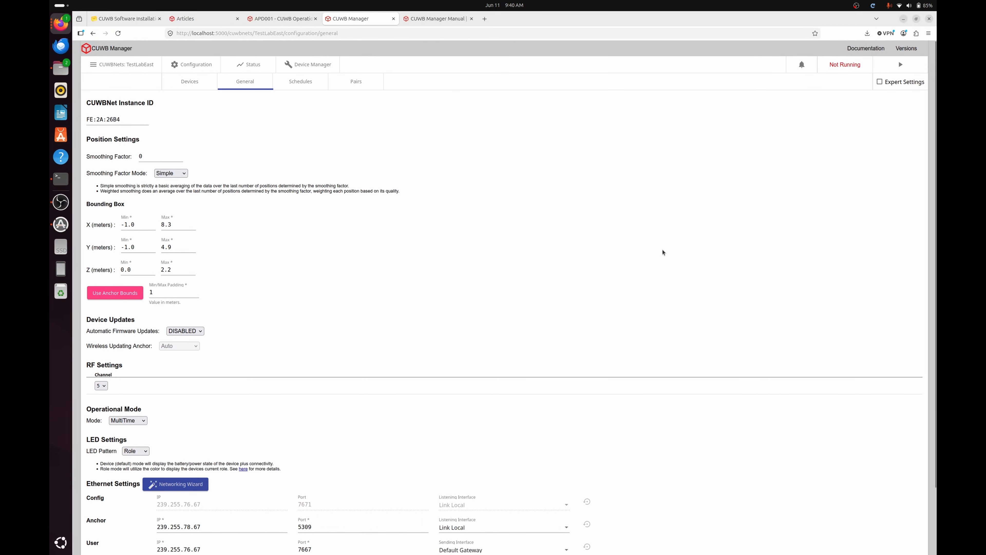
click(901, 65)
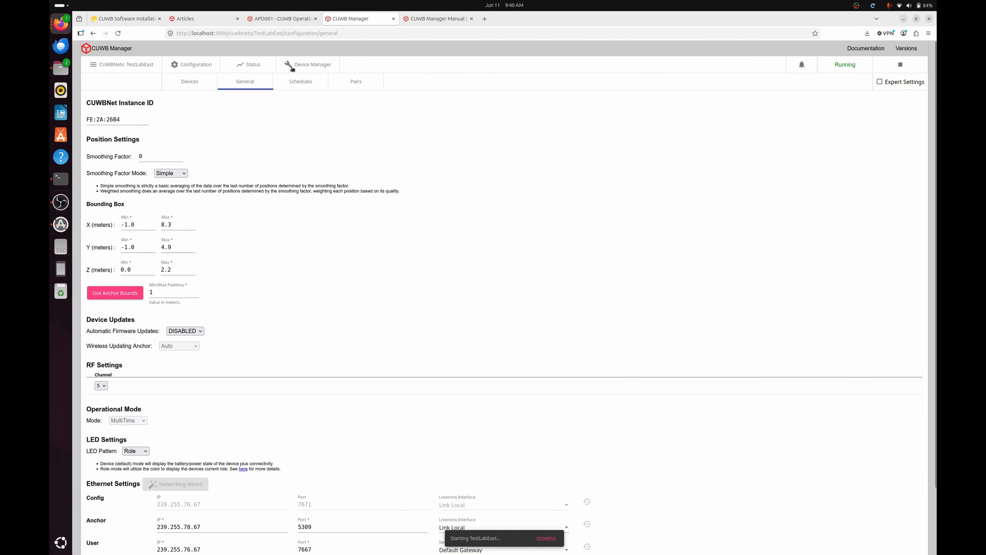
Check the connectivity and synchronization status of TestLabEast's devices, and display device serial numbers in the Location Viewer
click(232, 69)
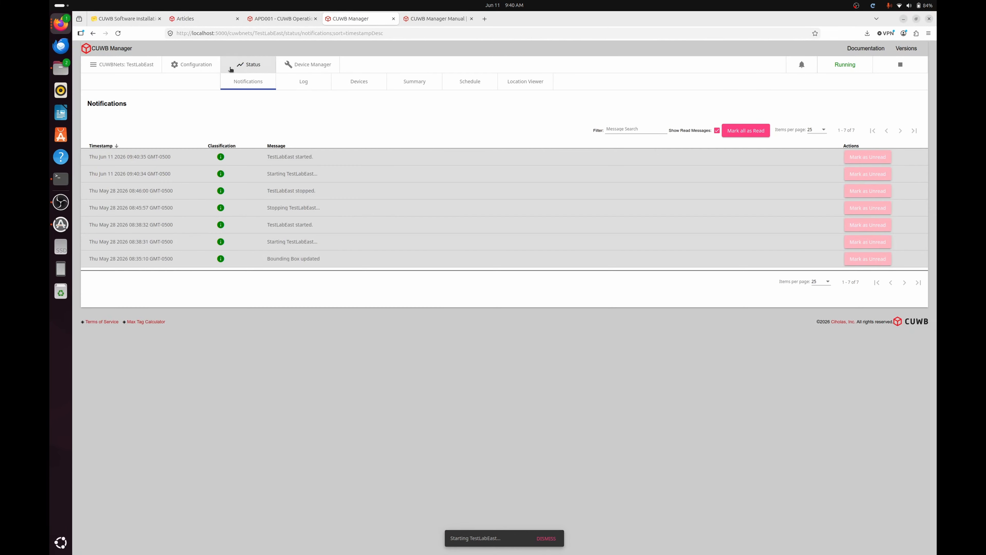
click(359, 86)
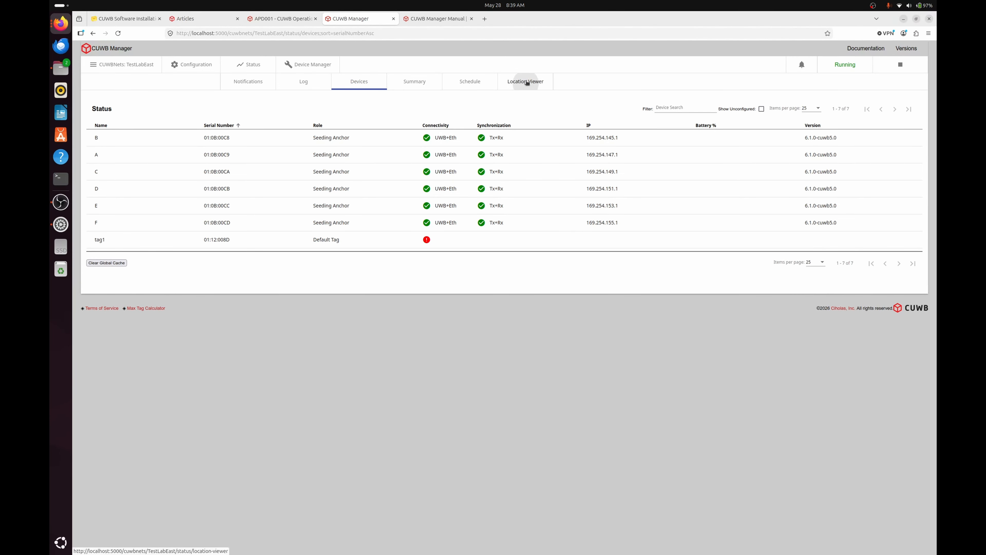
click(521, 82)
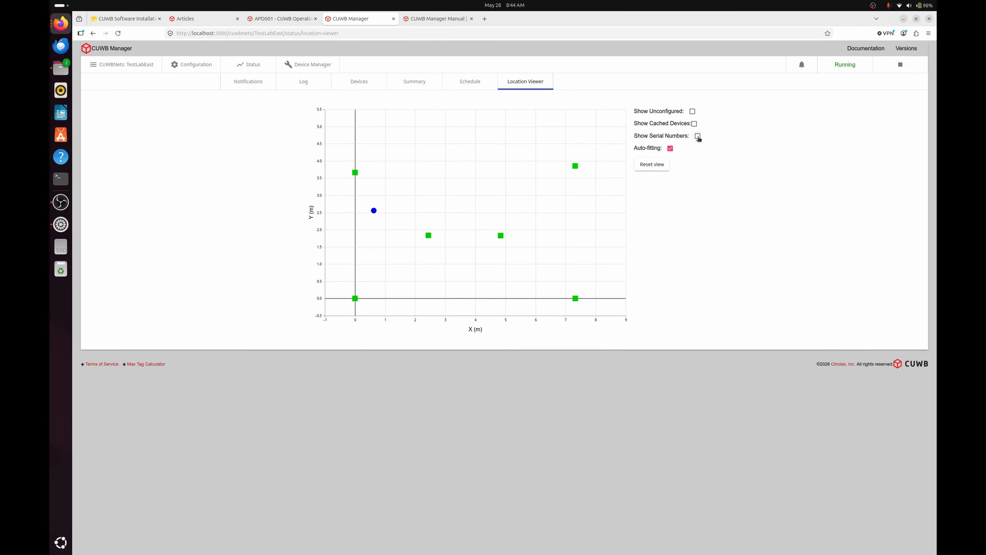
click(698, 136)
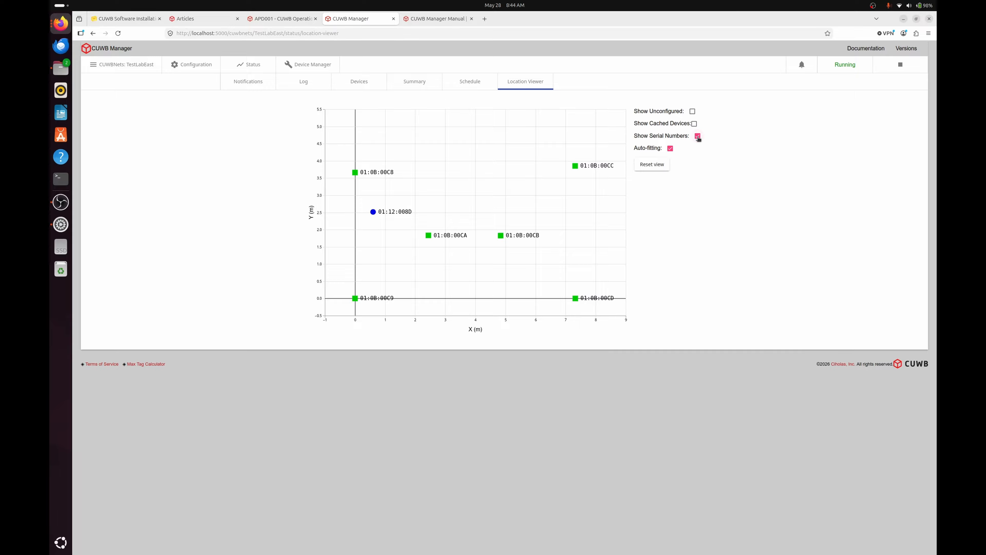